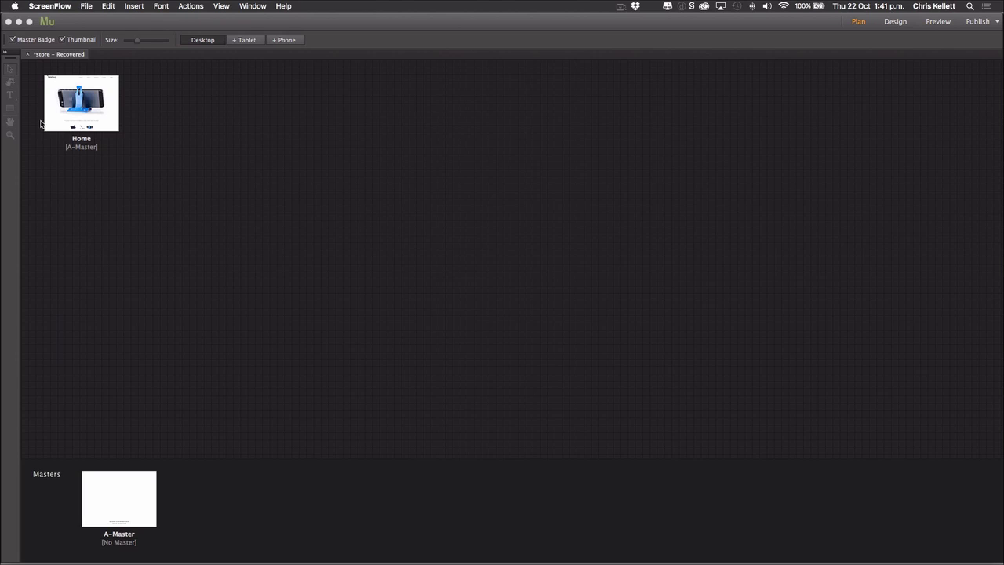
Step: Open the fonefang Home page from Plan view in Design view
left_click(85, 122)
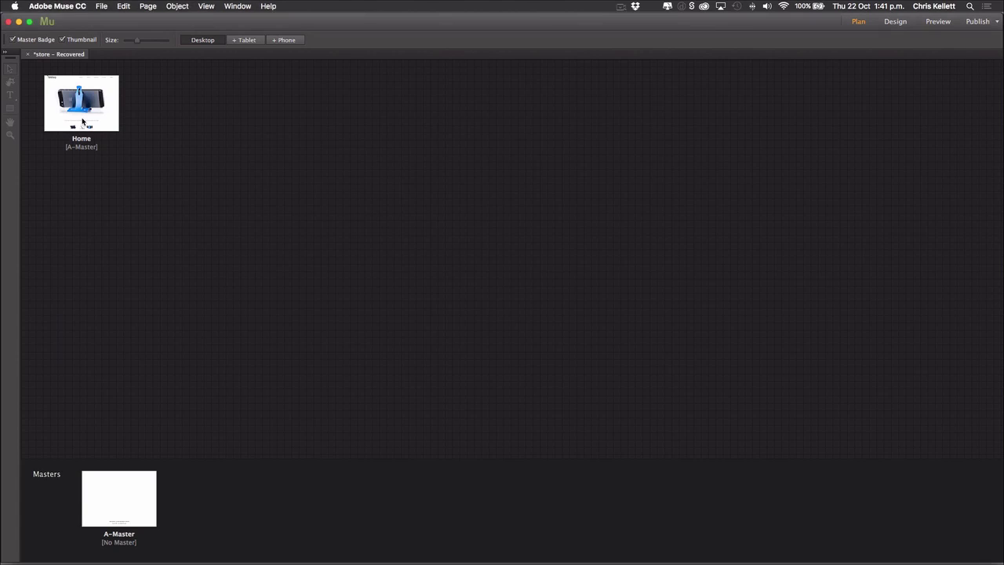
double_click(115, 124)
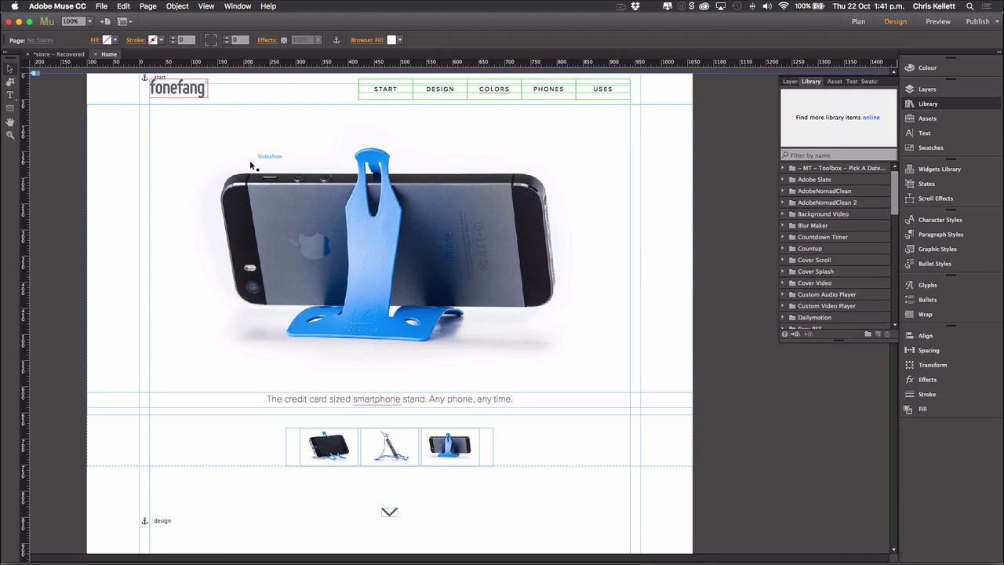
Step: Scroll past the colour, phones and wallet sections to the Lots of uses section and footer
scroll(250, 163, "down", 15)
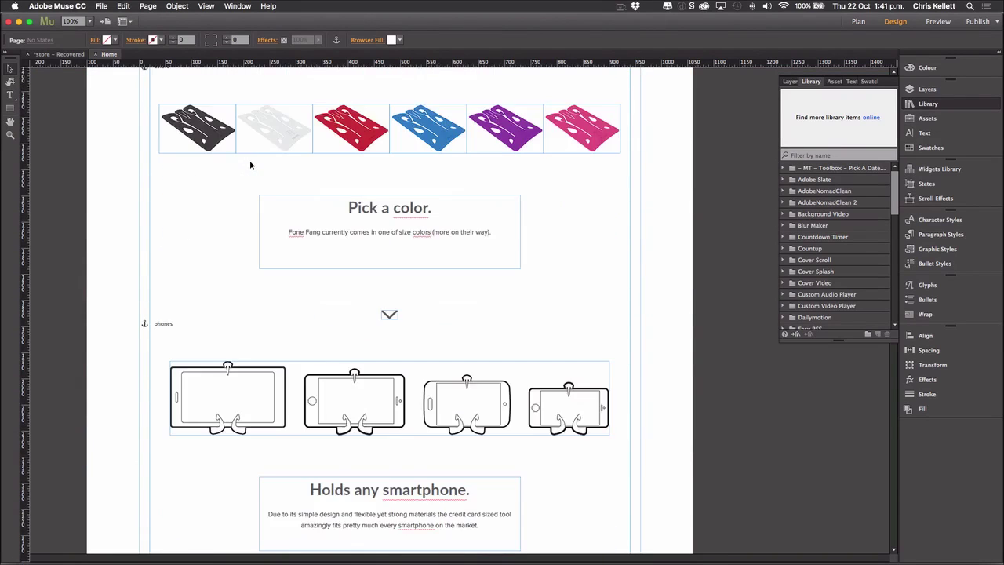
scroll(250, 165, "down", 5)
scroll(250, 165, "down", 5)
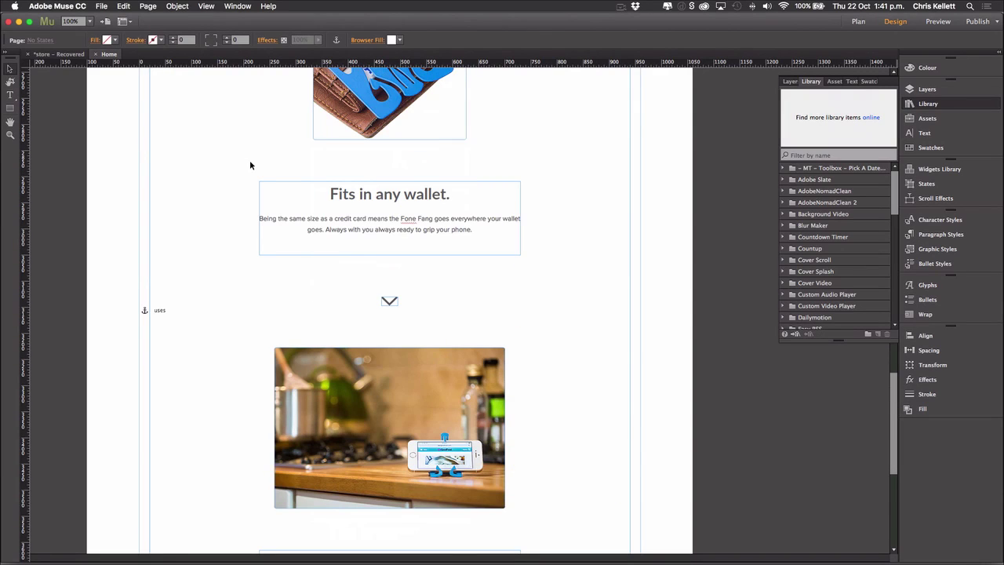
scroll(250, 164, "down", 5)
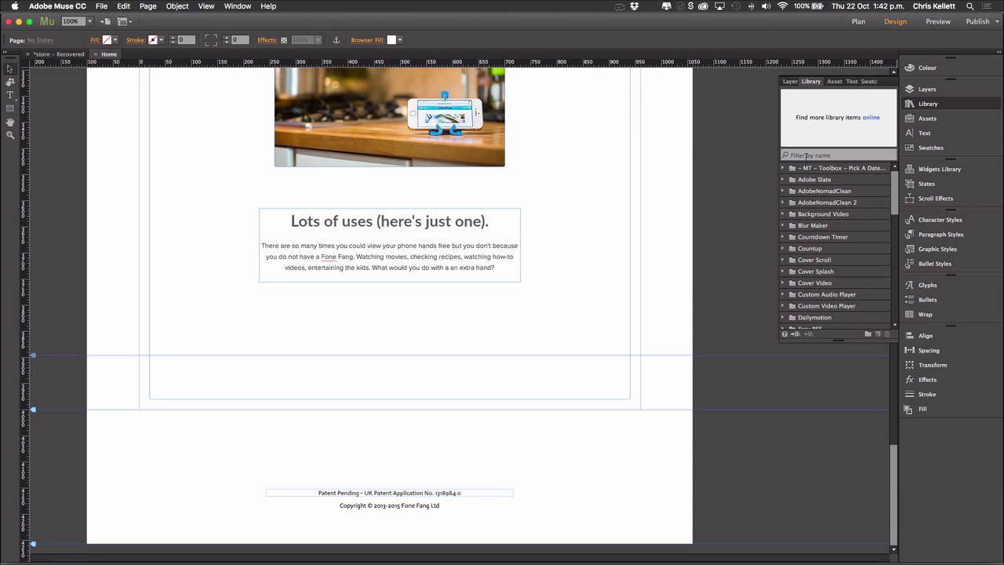
left_click(807, 155)
Step: Filter the Library for 'selz' and place a Selz Item Button under the Lots of uses text
type("selz")
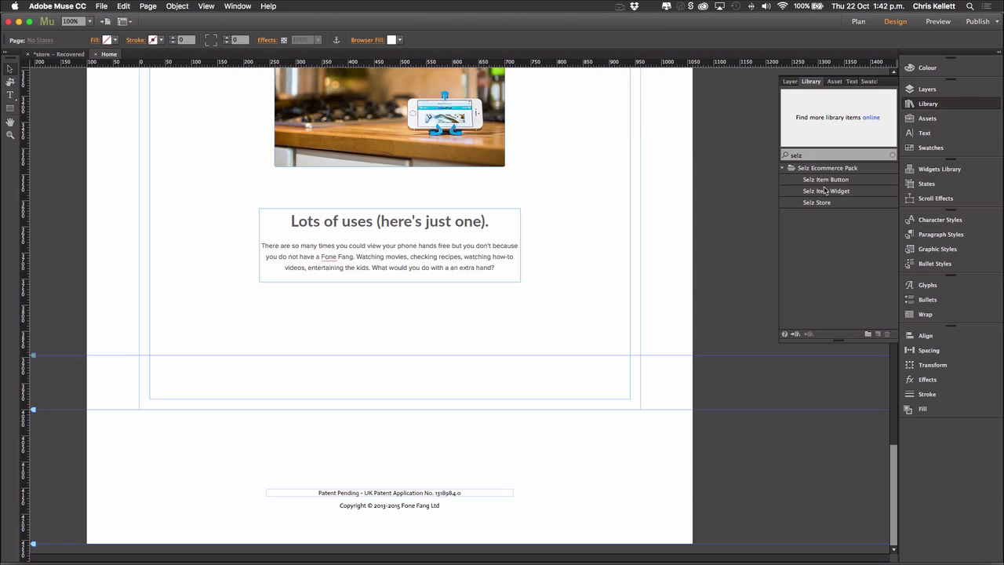
left_click(826, 183)
left_click_drag(853, 120, 370, 315)
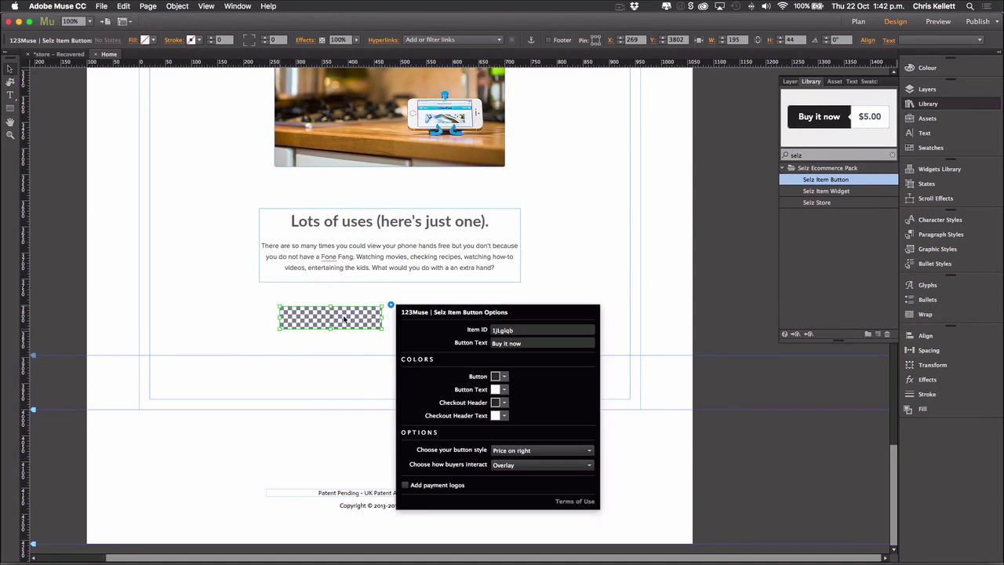
left_click(384, 322)
left_click_drag(361, 326, 320, 326)
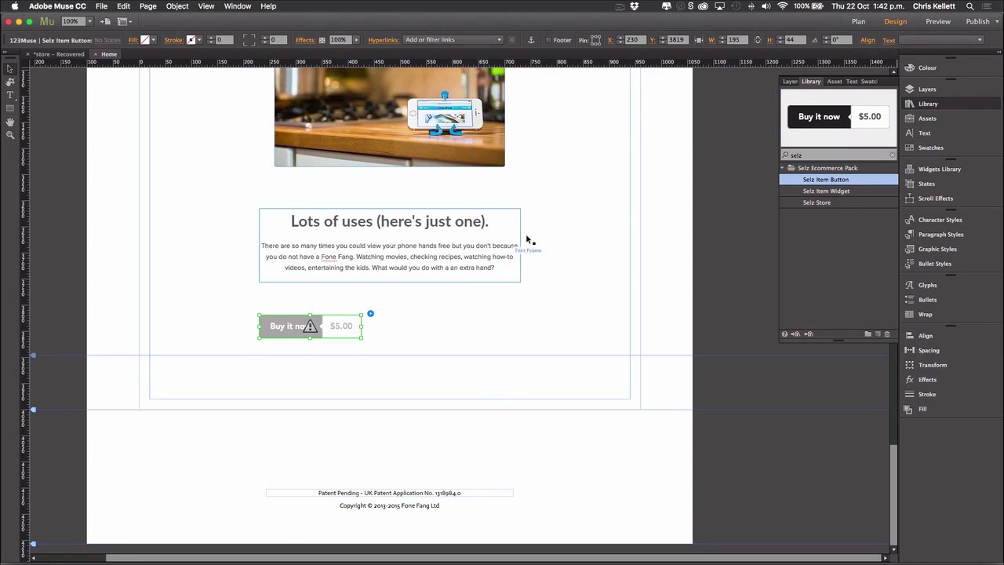
Step: Check the buy button's Item ID, then switch to the Selz dashboard in Safari
left_click(371, 315)
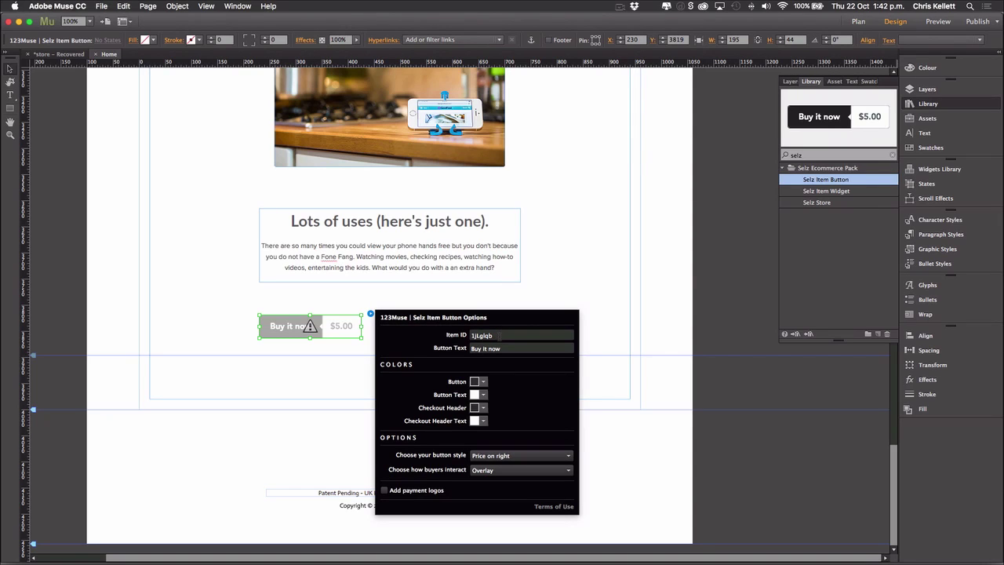
left_click(499, 335)
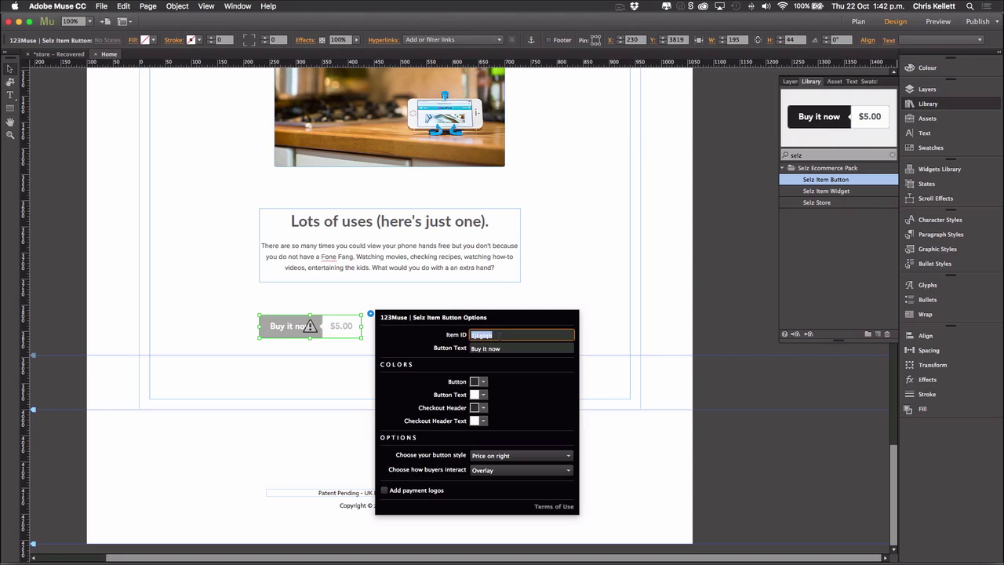
left_click(590, 247)
key("super+Tab")
key("super+Tab")
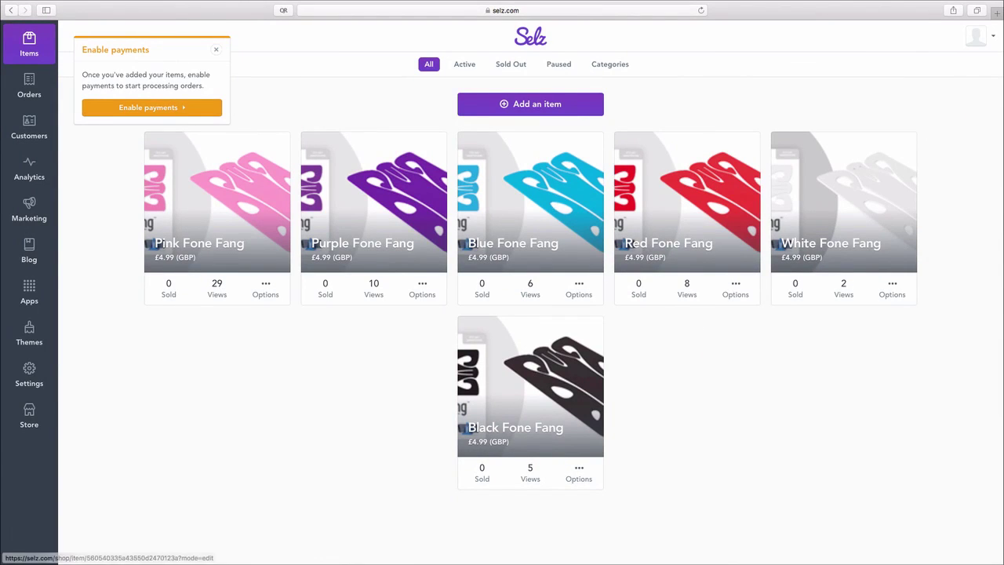
Step: Select the 1PBfvGU code from Red Fone Fang's embed short link and return to Muse
left_click(736, 291)
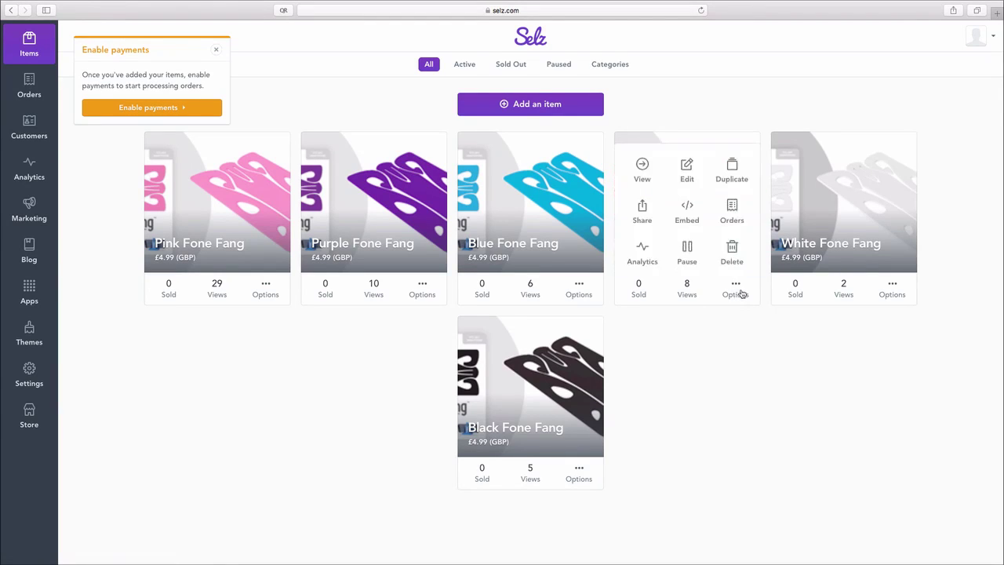
left_click(687, 201)
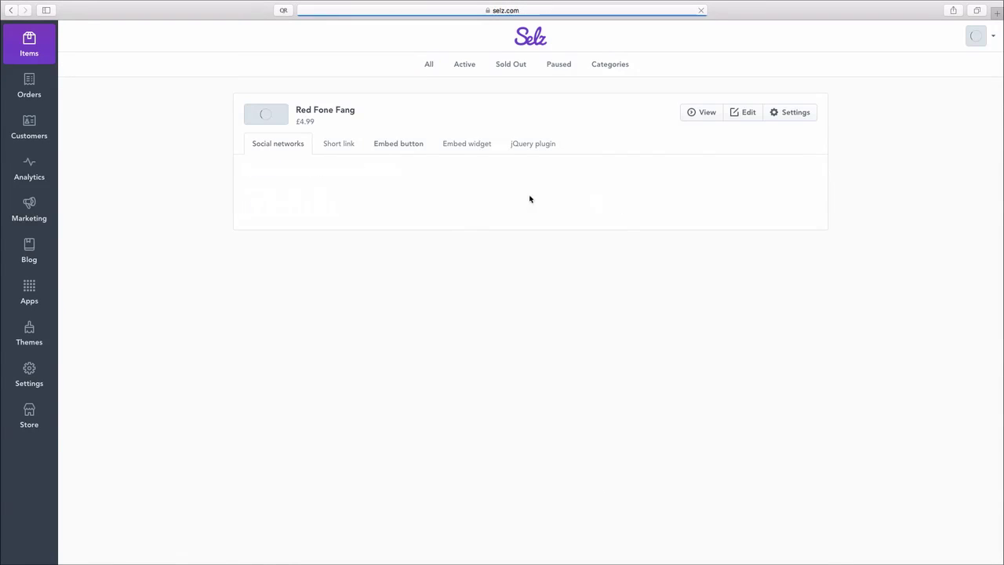
left_click(340, 144)
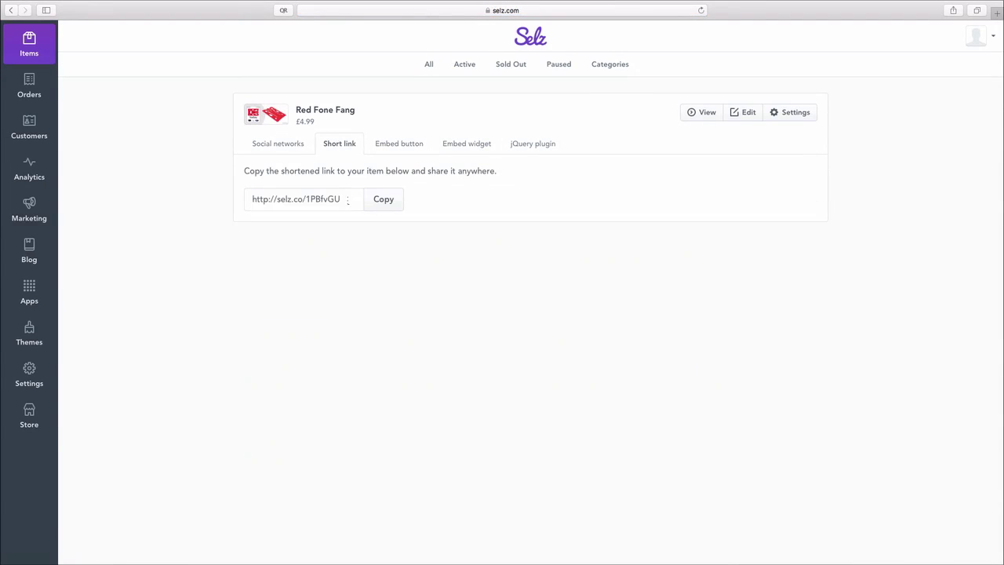
left_click_drag(304, 198, 365, 202)
key("super+c")
key("super+Tab")
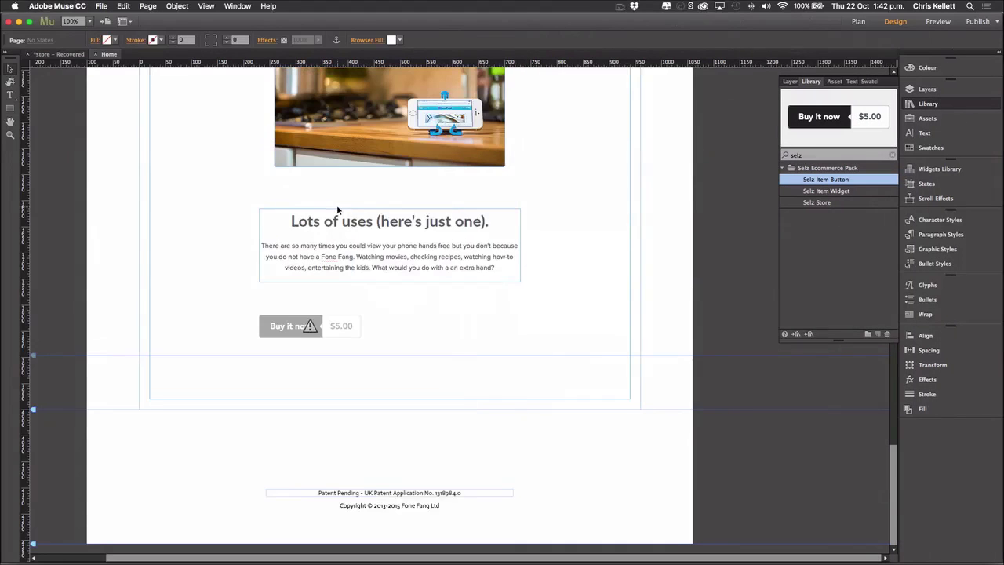
left_click(307, 325)
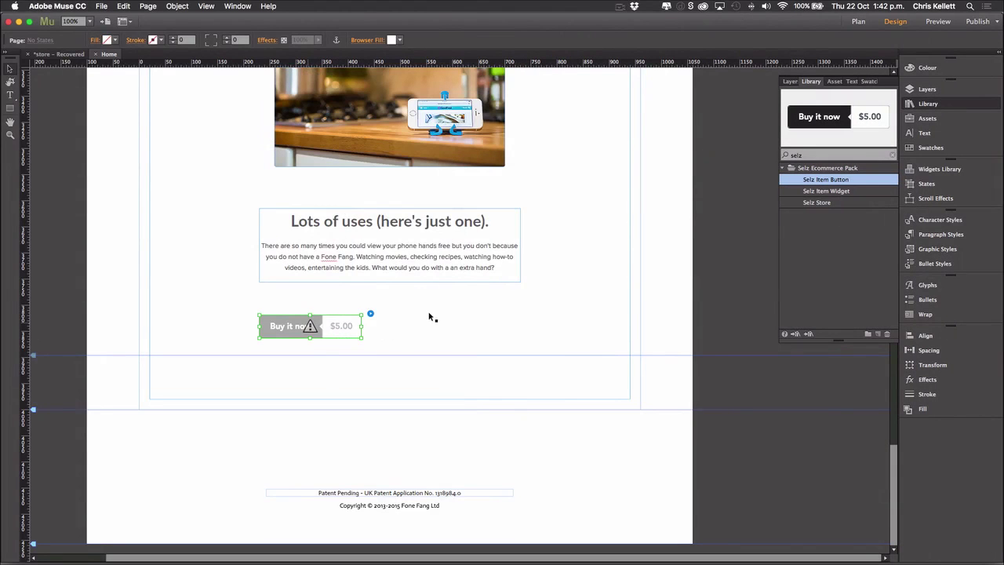
Step: Replace the buy button's Item ID with the pasted code 1PBfvGU
left_click(369, 314)
left_click(496, 333)
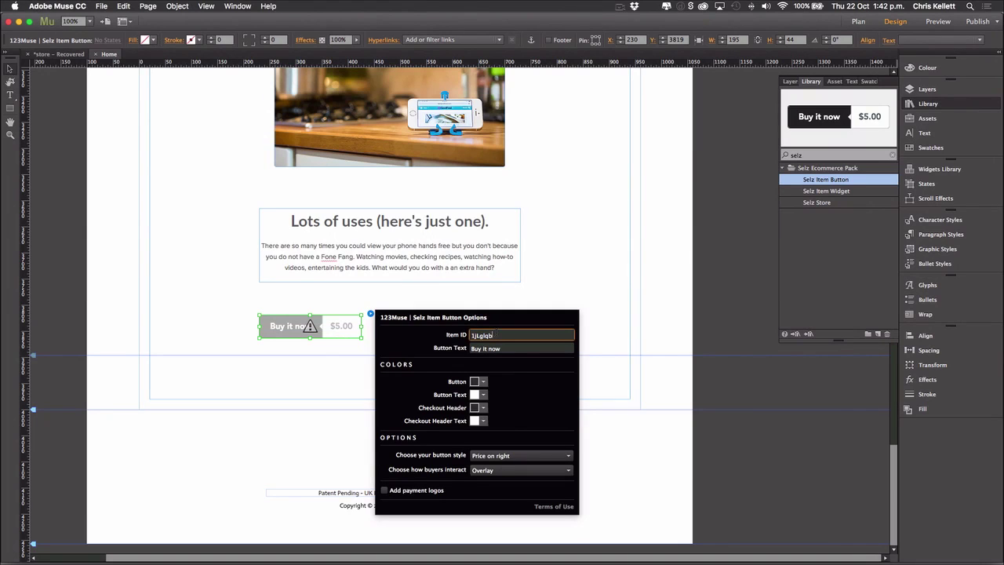
key("super+a")
key("super+v")
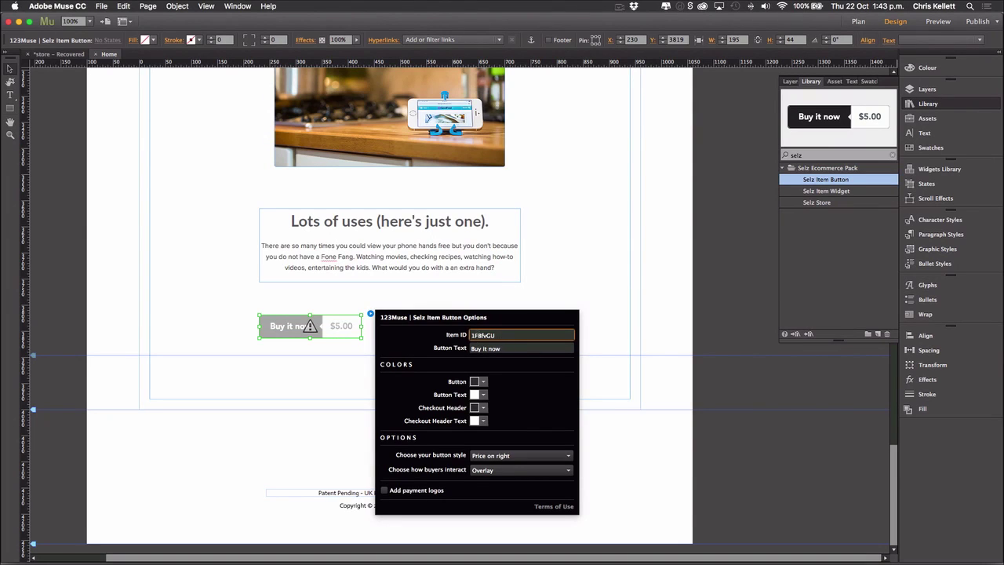
Step: Make the button and checkout header red (FF0000), then preview the page
left_click(485, 381)
left_click(514, 413)
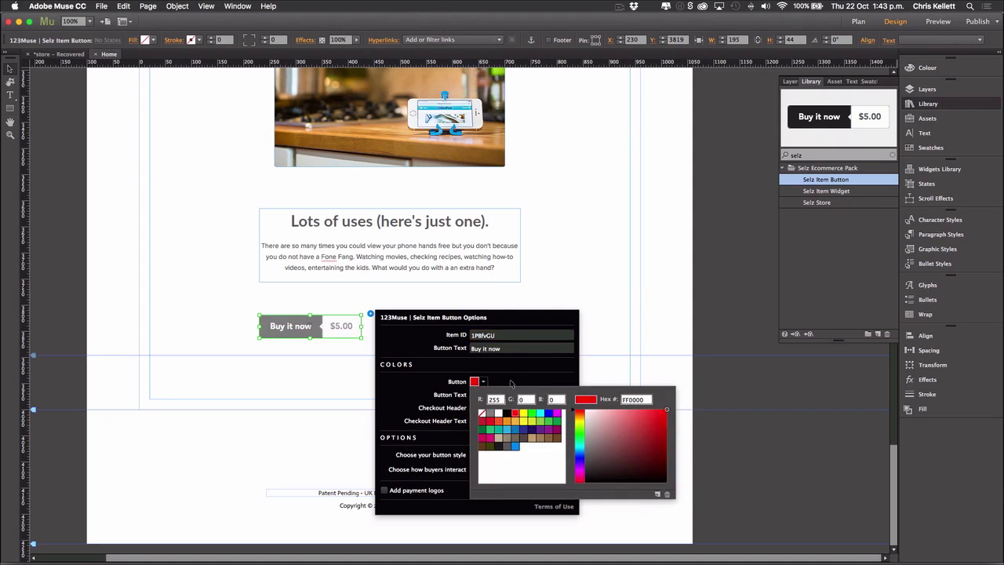
left_click(484, 381)
left_click(484, 408)
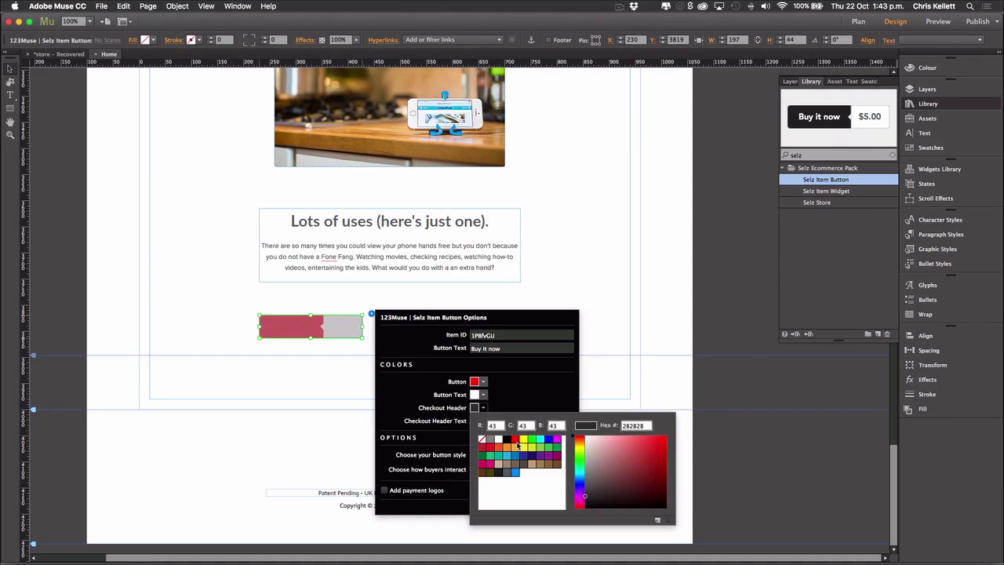
left_click(515, 440)
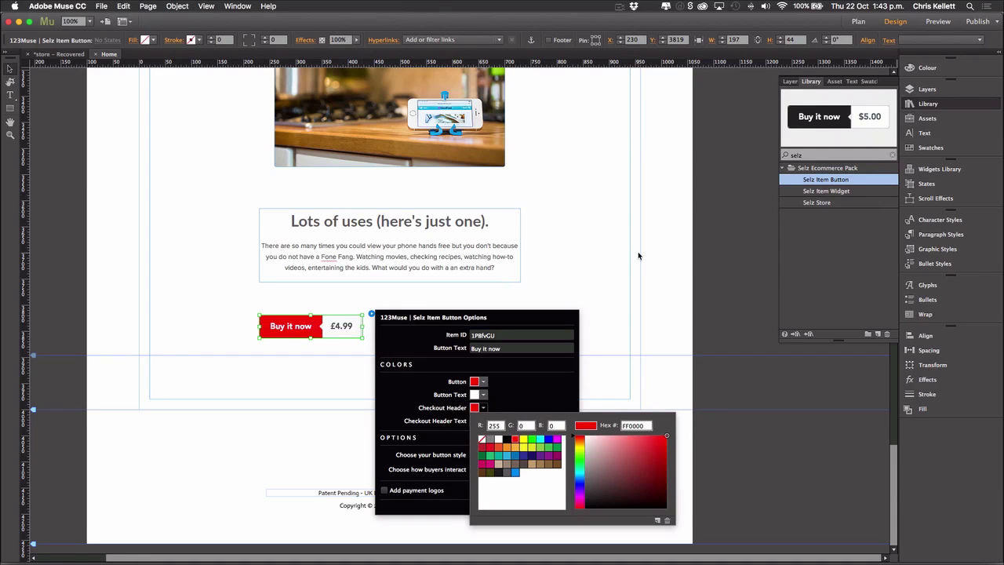
left_click(554, 251)
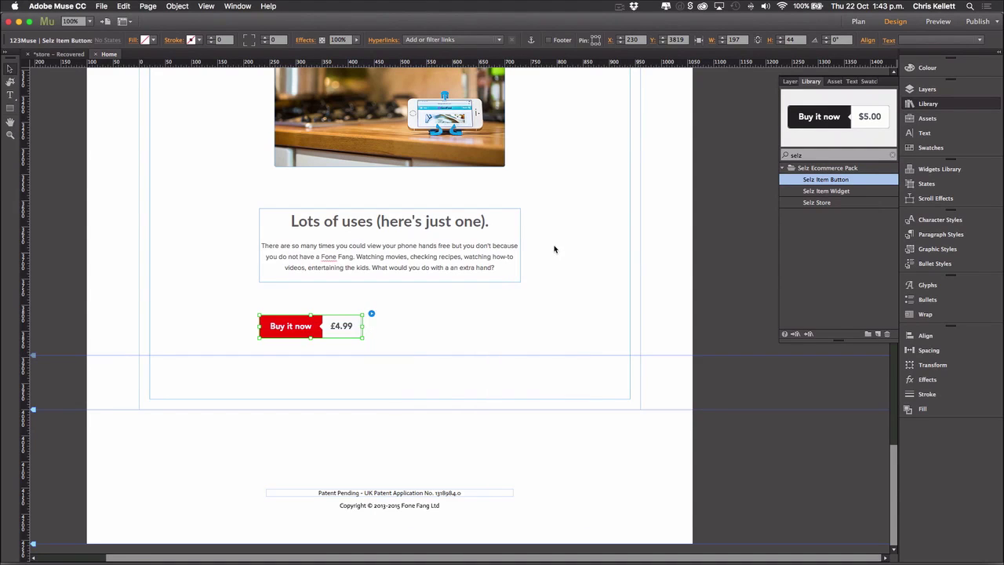
left_click(940, 22)
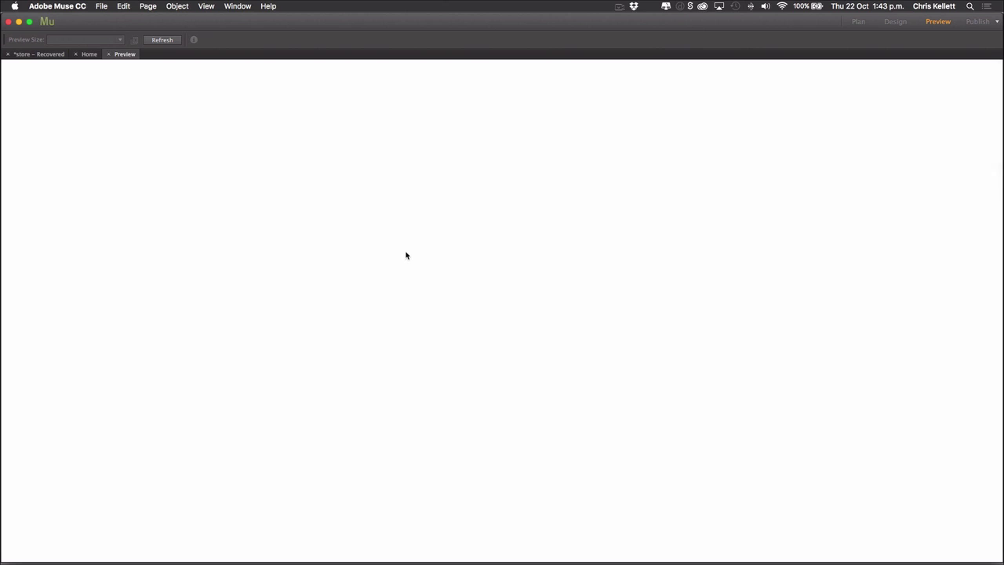
scroll(407, 255, "down", 20)
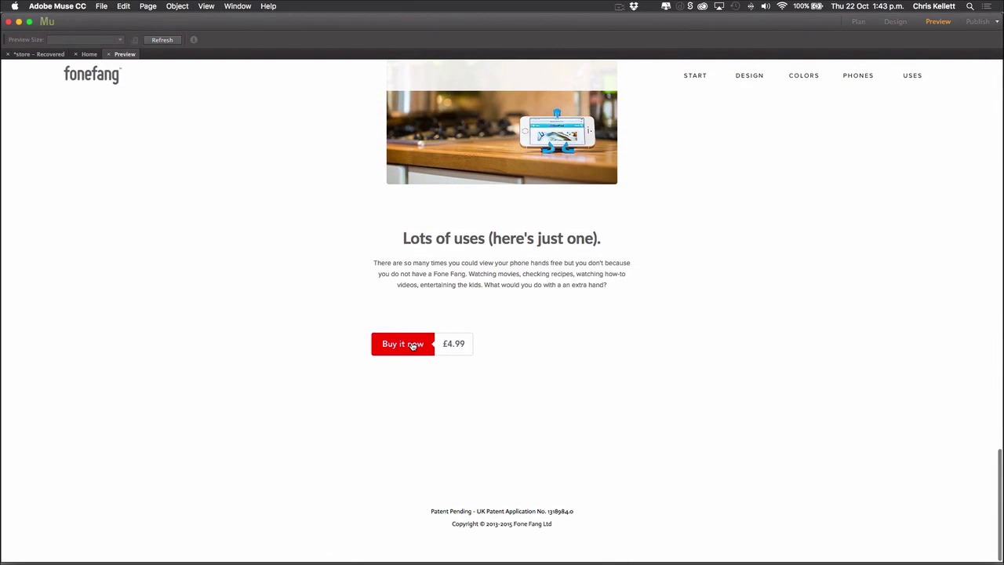
left_click(414, 345)
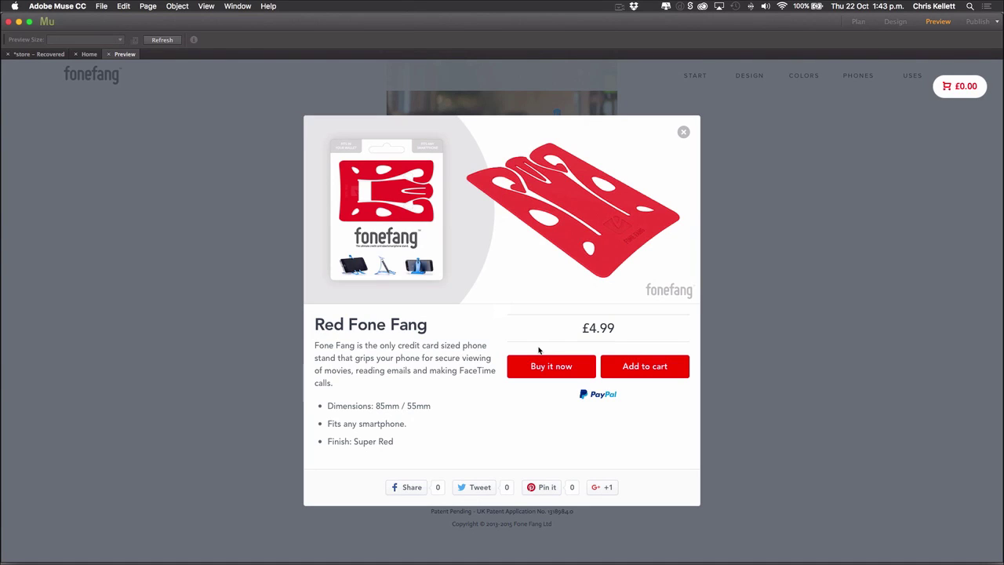
left_click(674, 374)
left_click(894, 187)
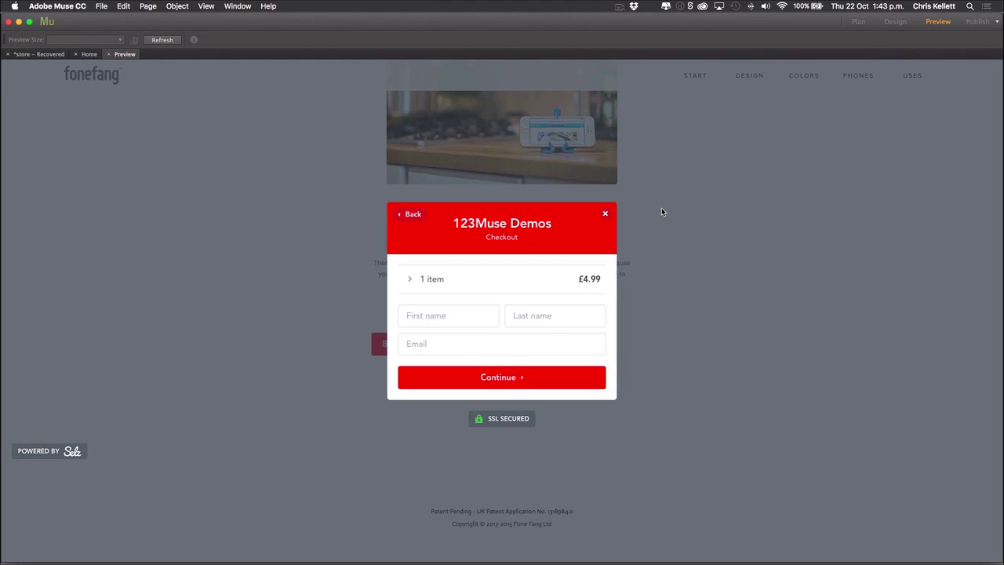
left_click(606, 214)
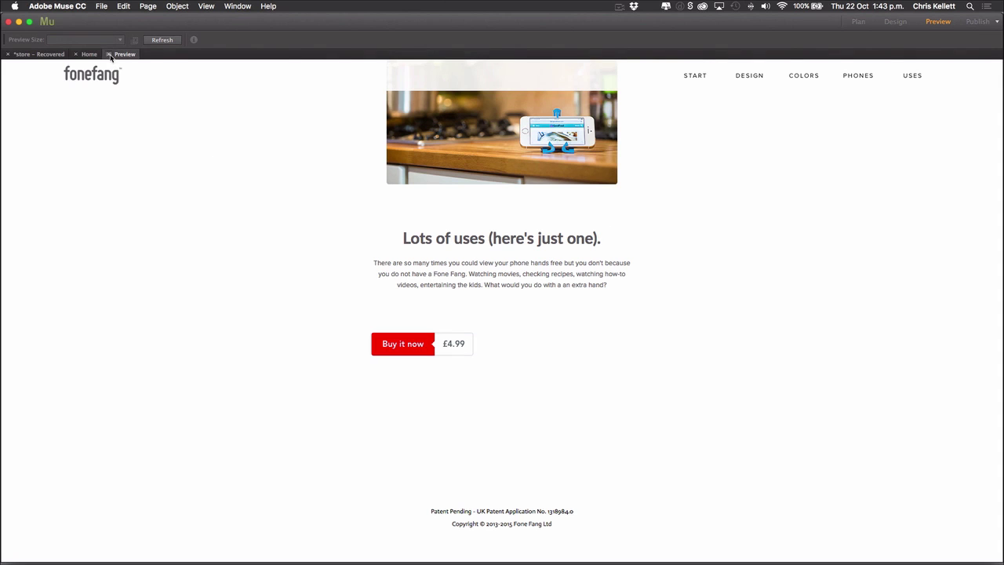
key("super+w")
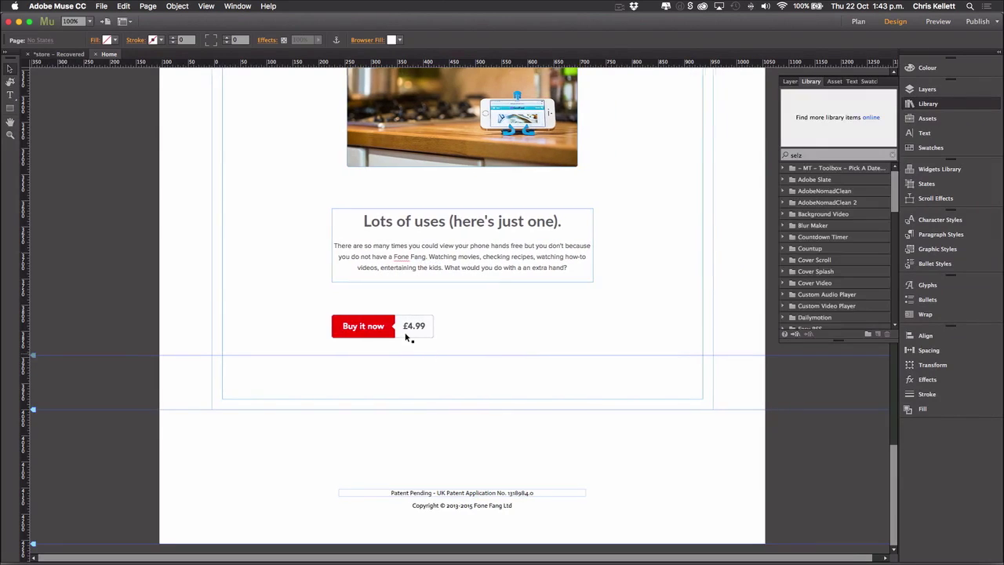
Step: Place a Selz Item Widget from the 'selz' library results beside the Buy it now button
left_click(405, 333)
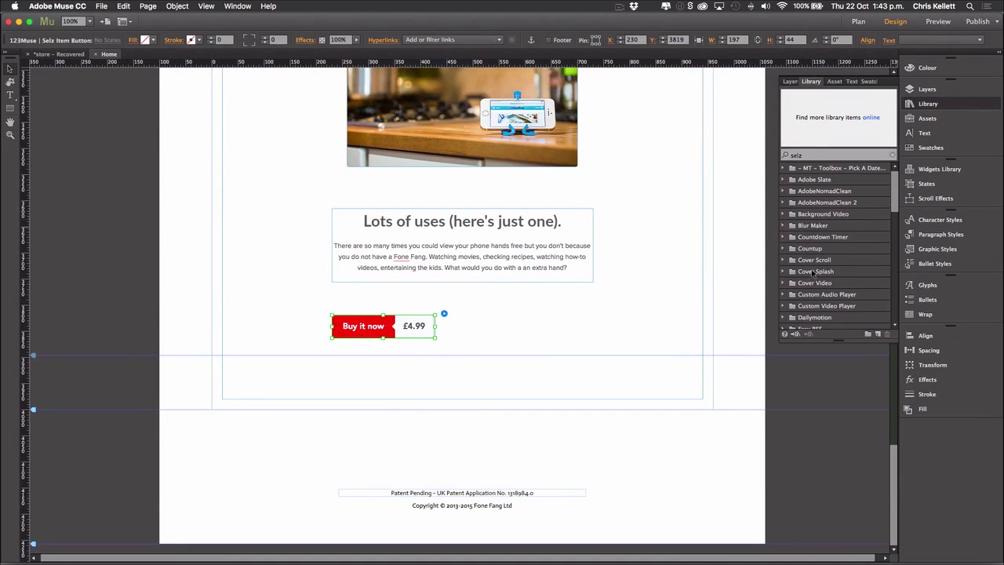
scroll(839, 287, "down", 5)
left_click_drag(826, 154, 791, 155)
type("selz")
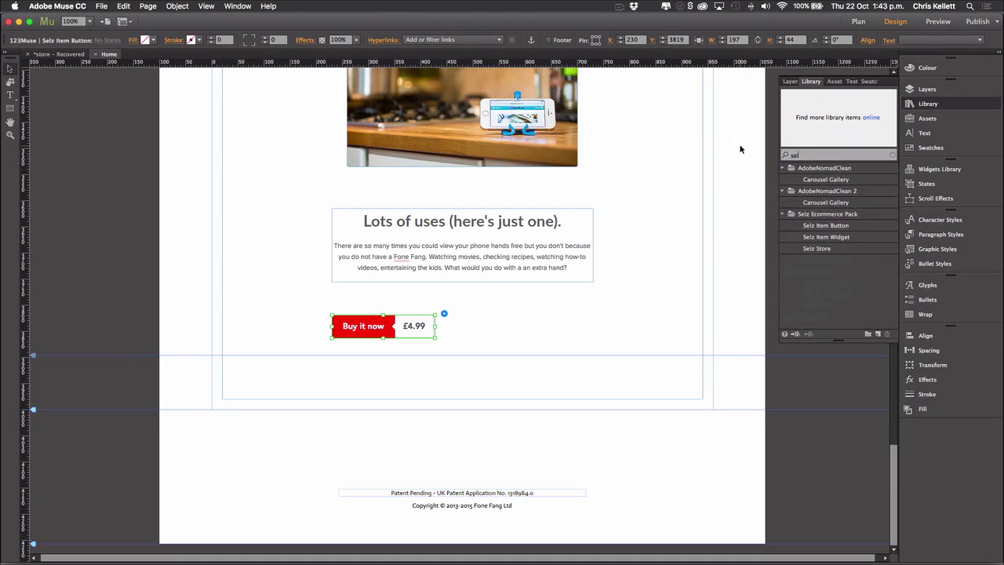
left_click(839, 190)
left_click_drag(838, 190, 478, 326)
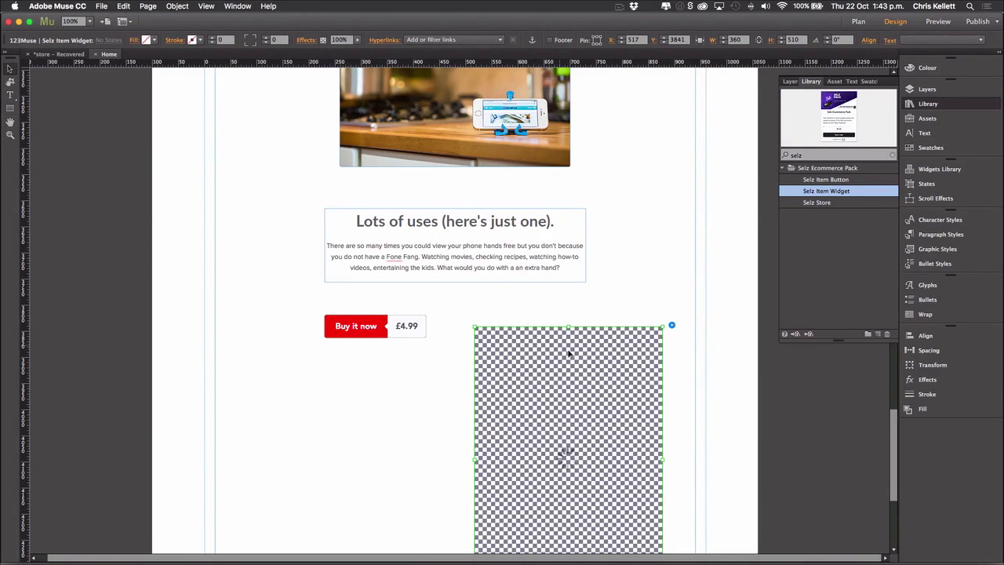
left_click_drag(528, 358, 535, 336)
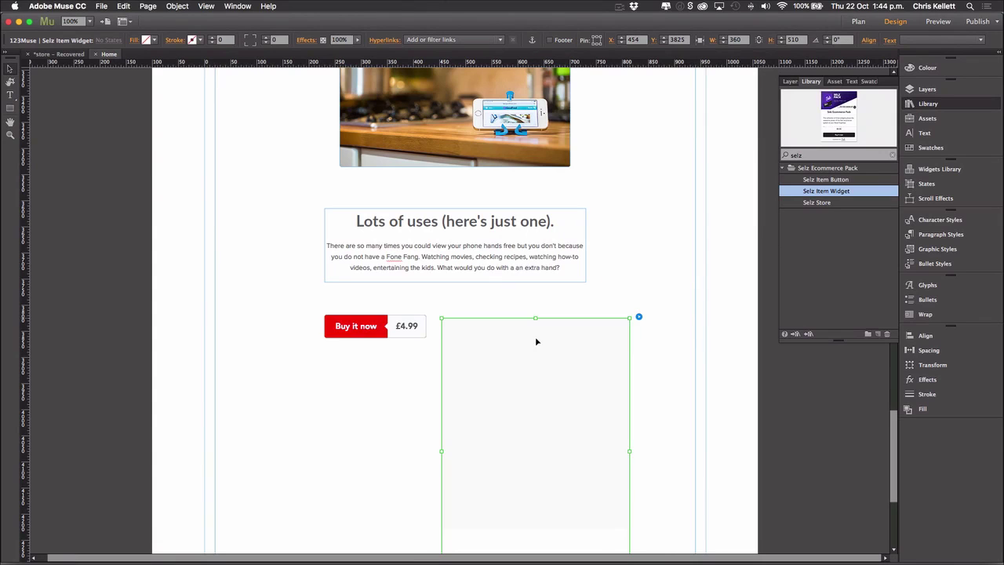
left_click(638, 313)
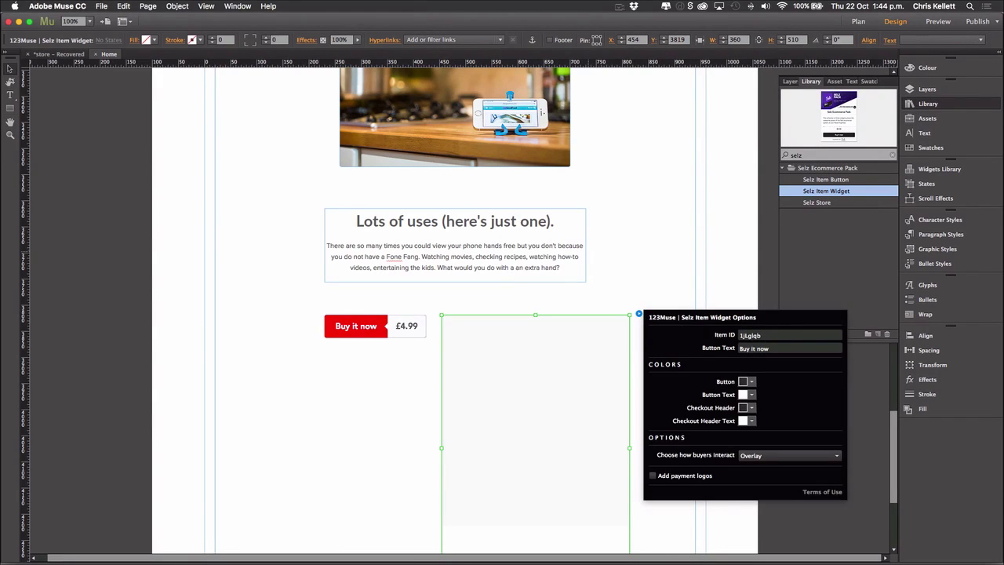
key("Escape")
Step: Copy the Item ID from the Buy it now button's settings
left_click(380, 333)
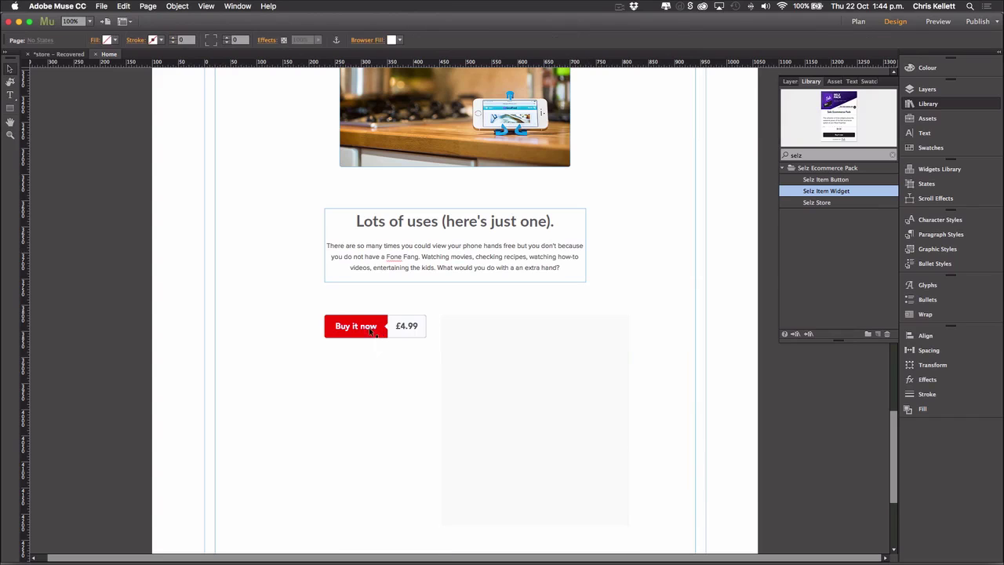
left_click(437, 313)
left_click(508, 334)
key("ctrl+c")
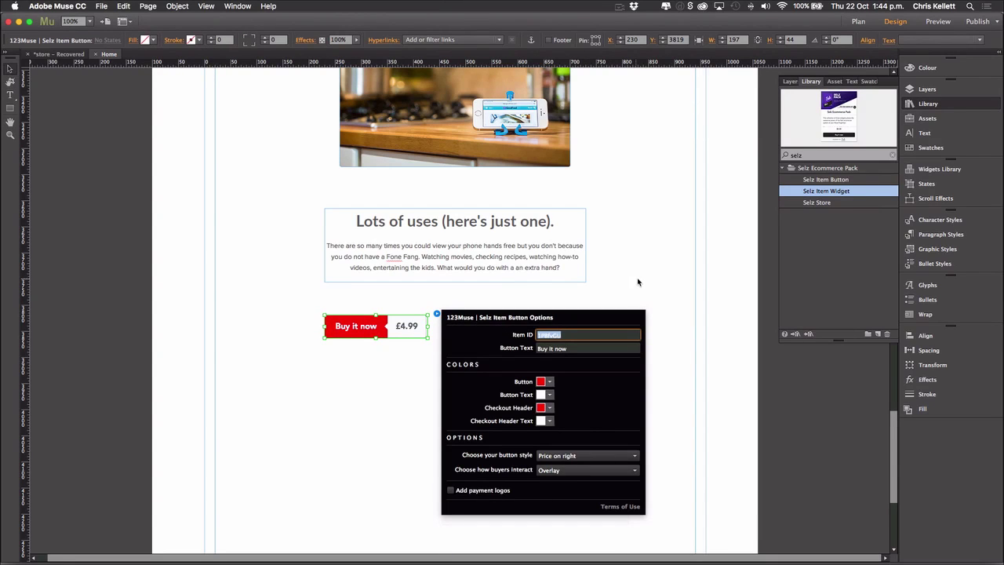
key("Escape")
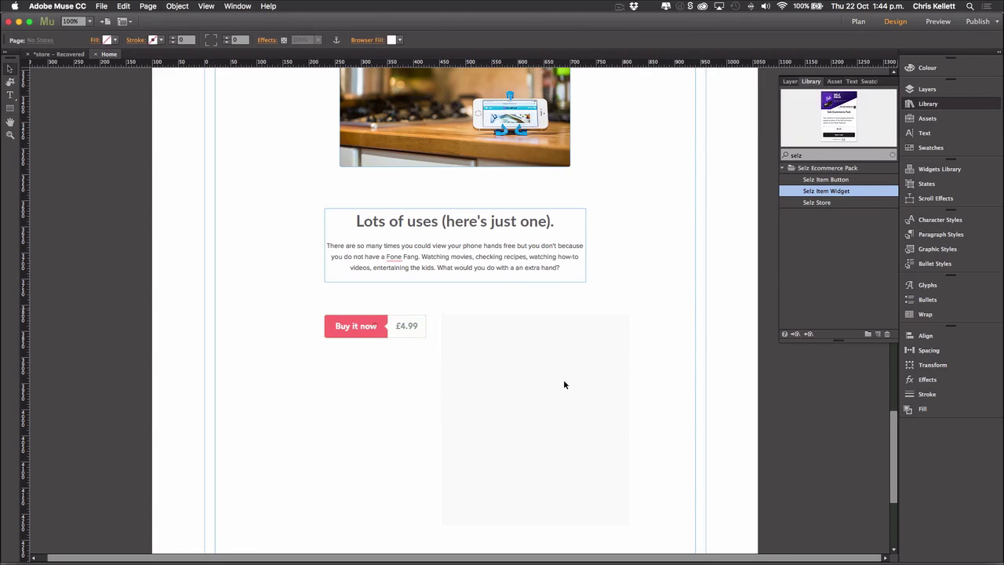
left_click(563, 379)
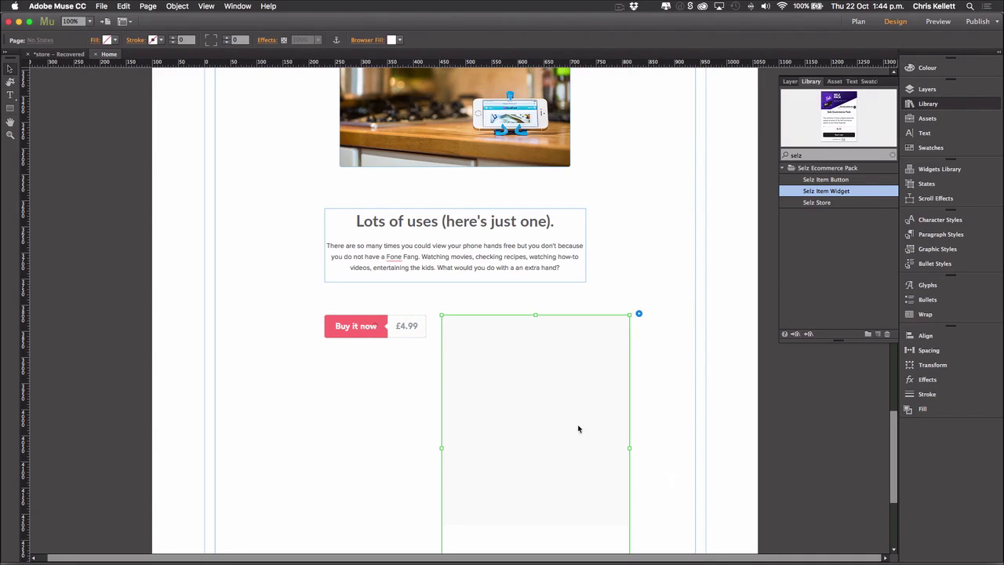
Step: Paste the copied Red Fone Fang Item ID into the product widget
left_click(638, 314)
left_click(793, 336)
type("1jLglqb")
left_click_drag(793, 335, 703, 338)
key("ctrl+v")
key("Return")
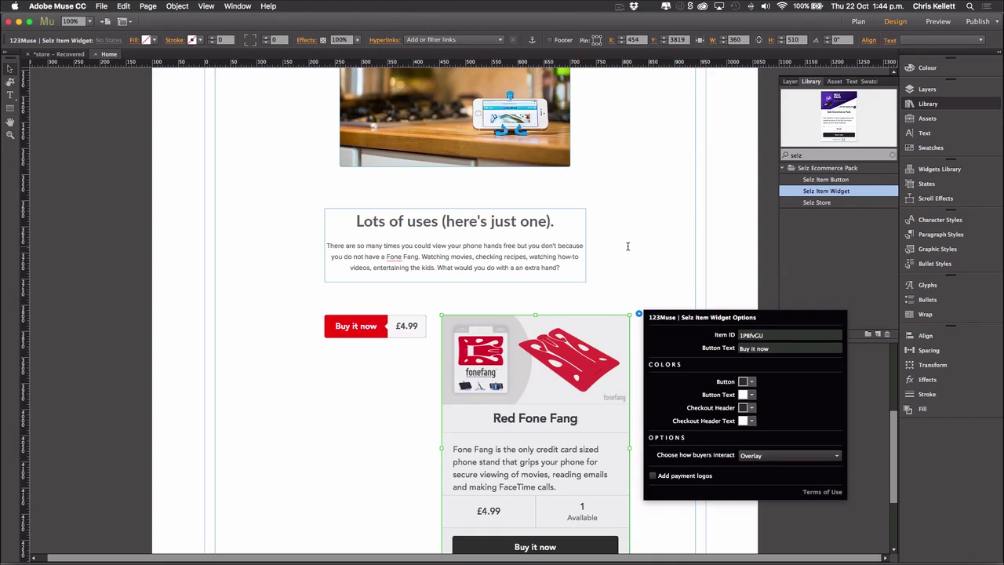
key("Escape")
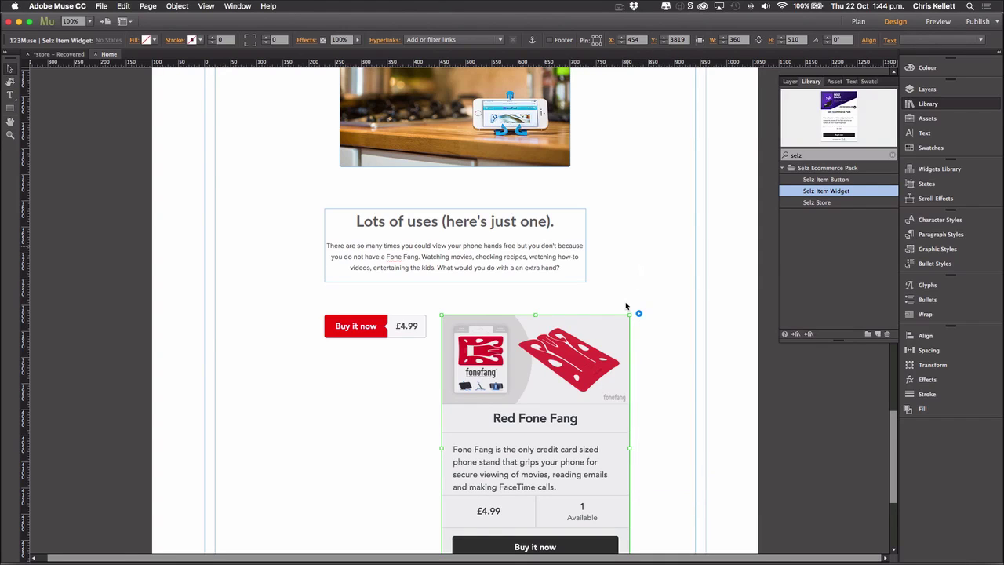
left_click(627, 309)
scroll(628, 312, "down", 3)
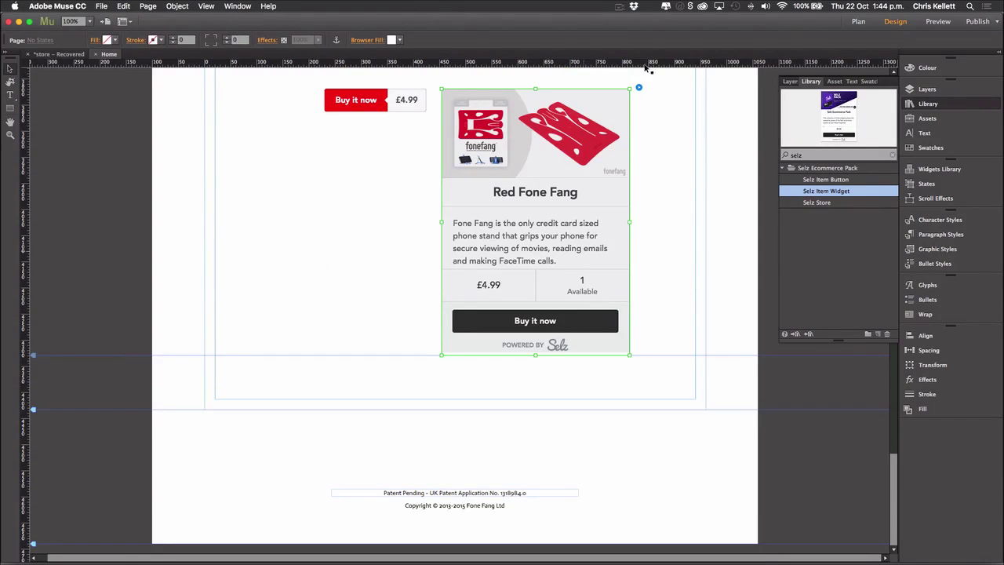
Step: Give the widget a red button with white text and a red checkout header, then preview
left_click(639, 88)
left_click(749, 156)
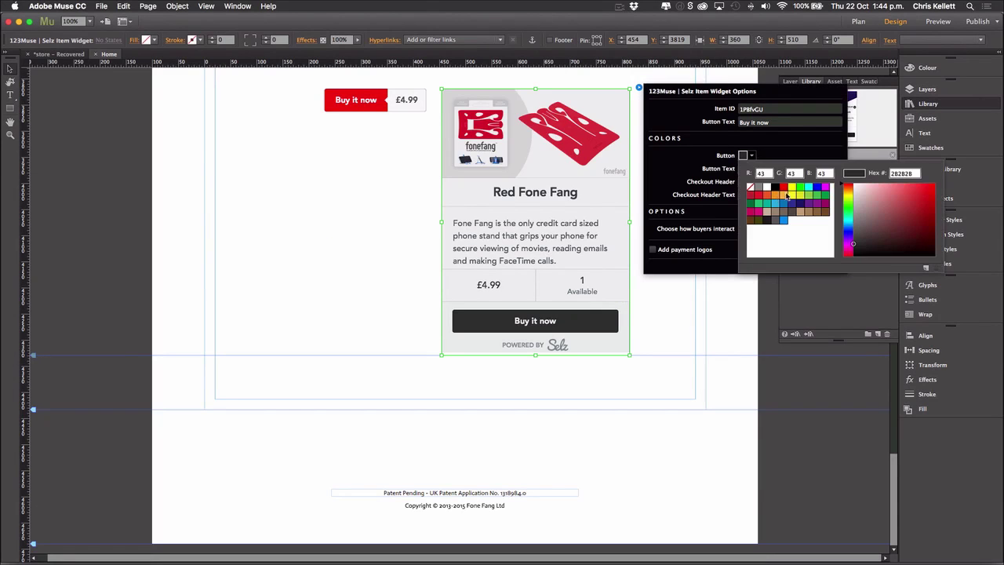
left_click(785, 194)
left_click(751, 168)
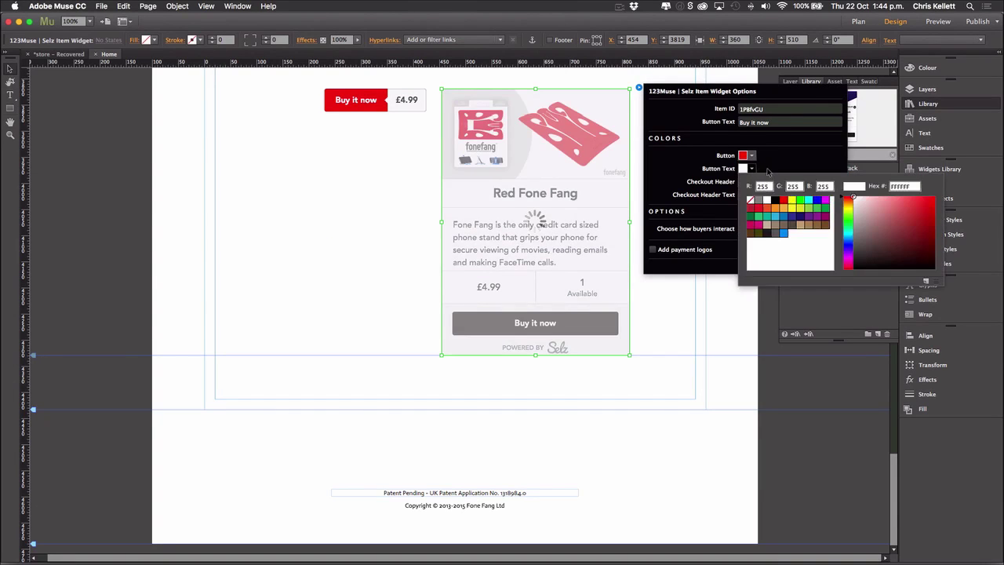
left_click(751, 168)
left_click(751, 181)
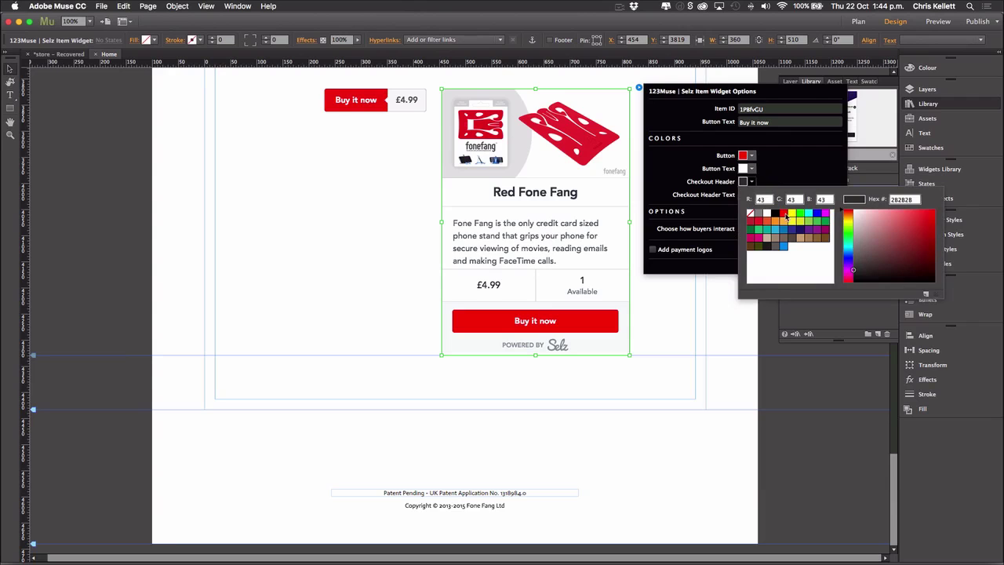
left_click(783, 214)
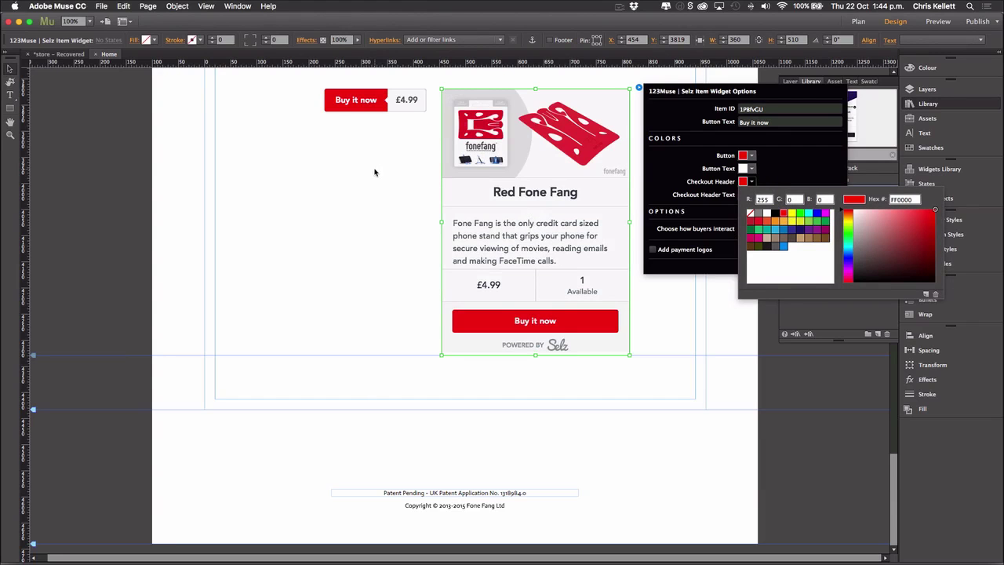
left_click(946, 24)
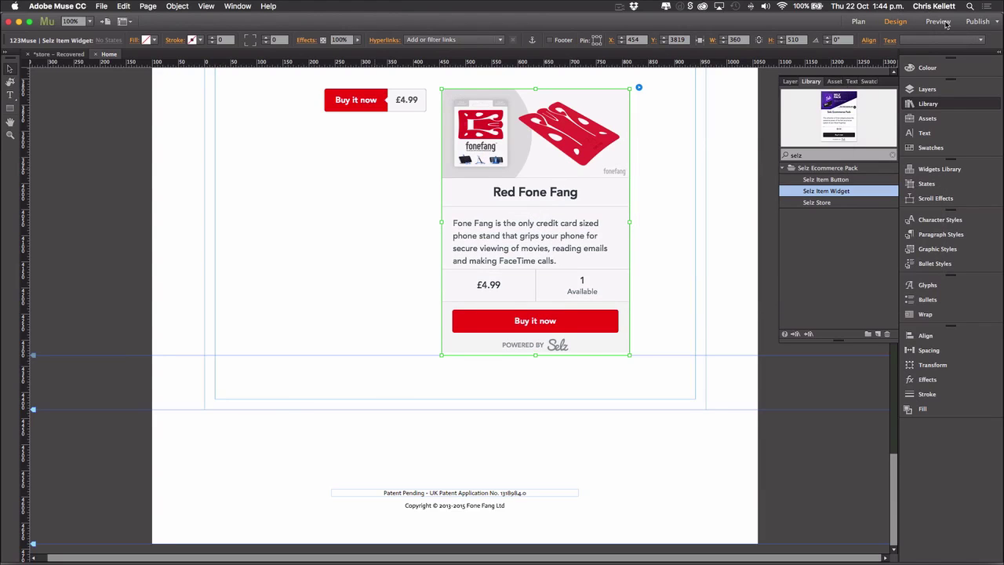
left_click(946, 22)
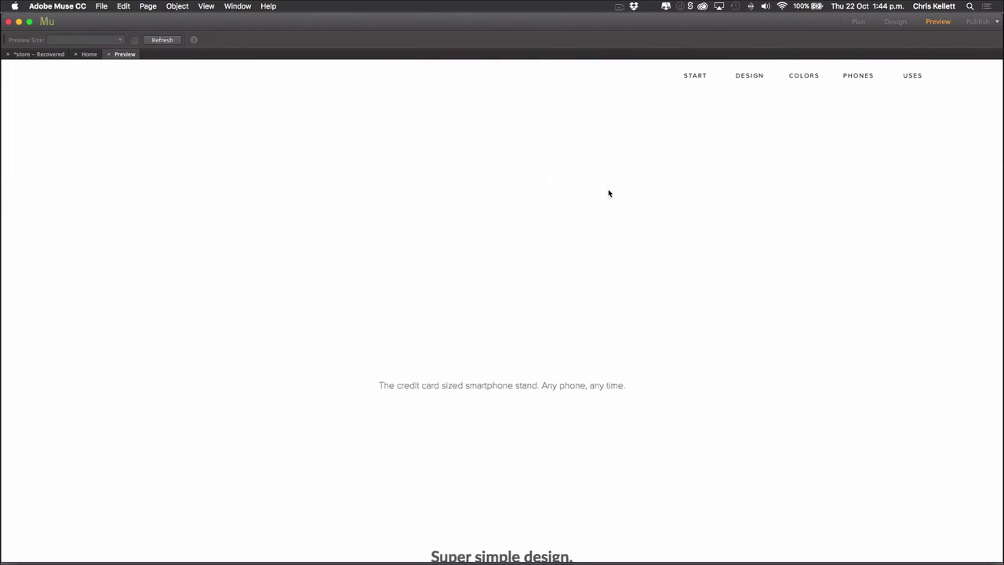
Step: Test the widget's Buy it now popup in Preview, then close the Preview tab
scroll(634, 193, "down", 15)
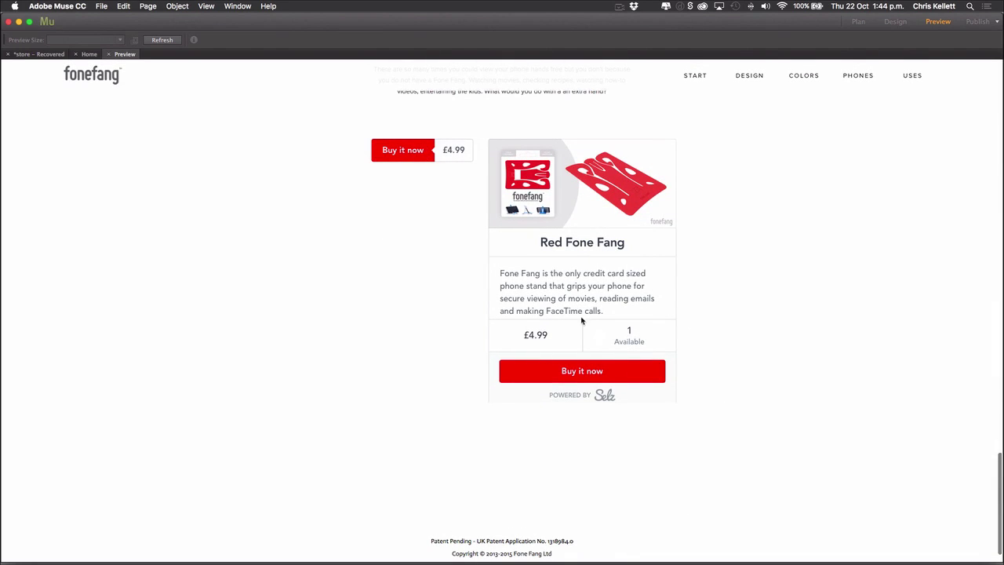
left_click(589, 373)
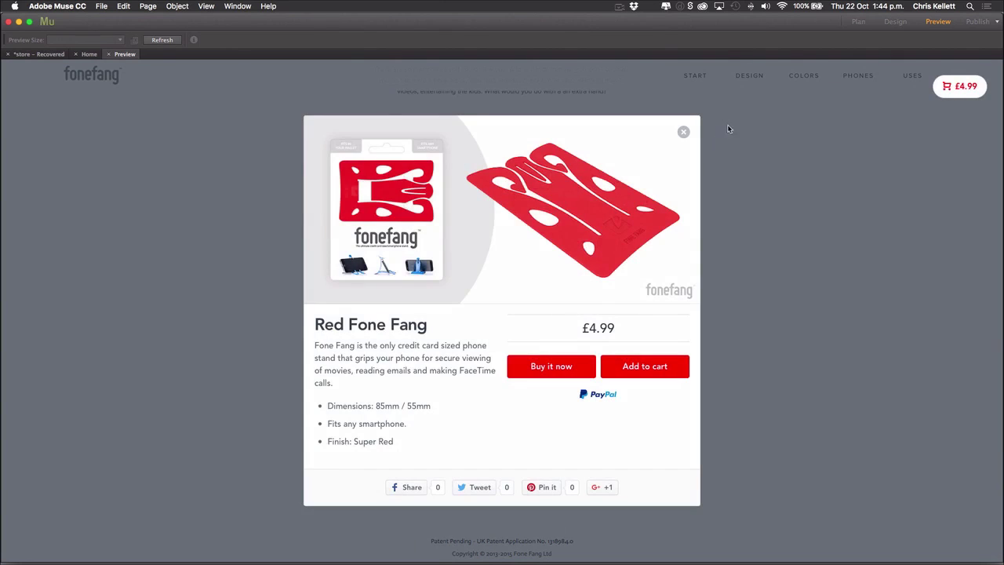
left_click(683, 131)
scroll(572, 294, "down", 3)
scroll(573, 294, "up", 3)
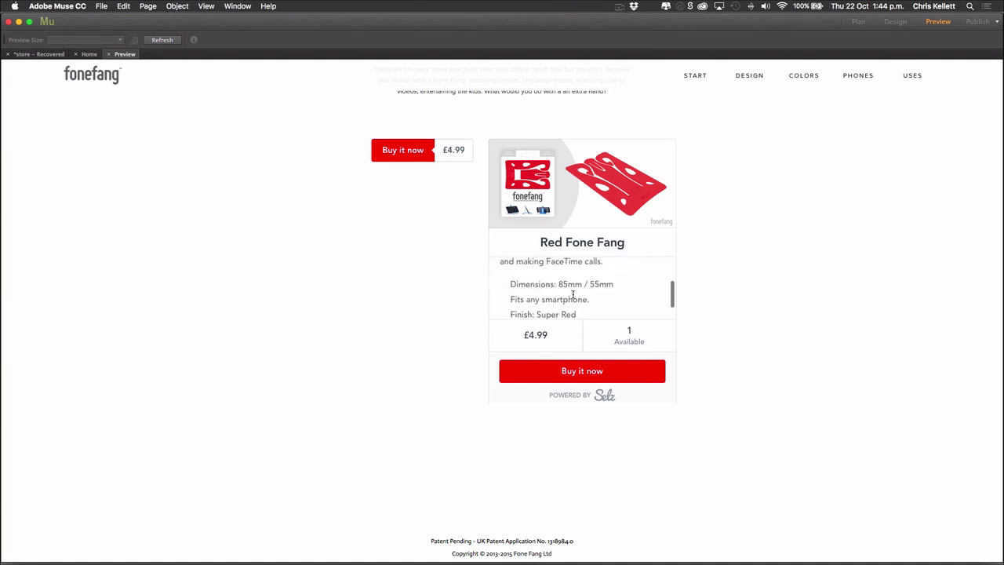
left_click(109, 54)
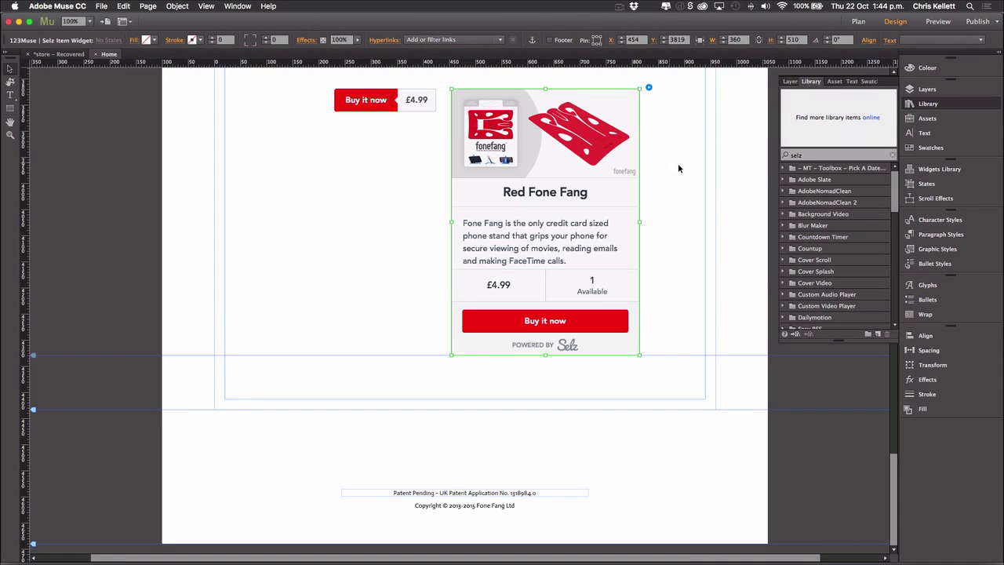
Step: Remove the Buy it now button and product widget, and re-filter the Library for 'selz'
left_click_drag(685, 165, 275, 98)
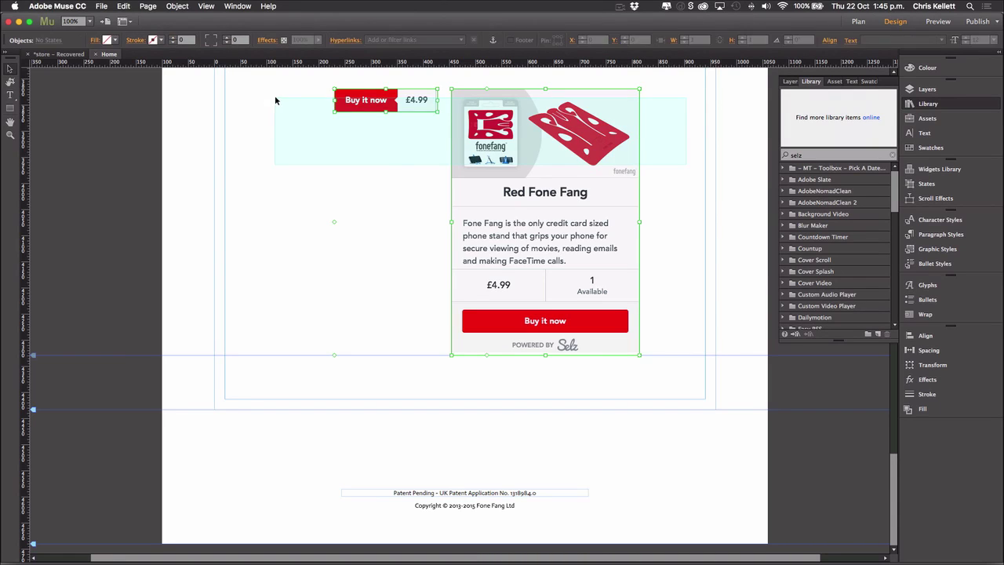
key("ctrl+x")
scroll(540, 118, "up", 5)
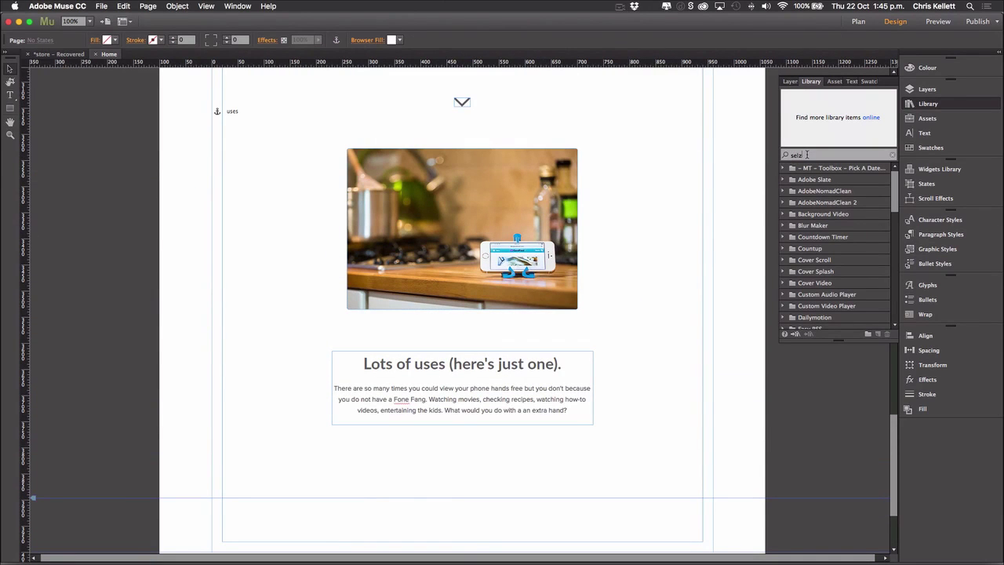
key("BackSpace")
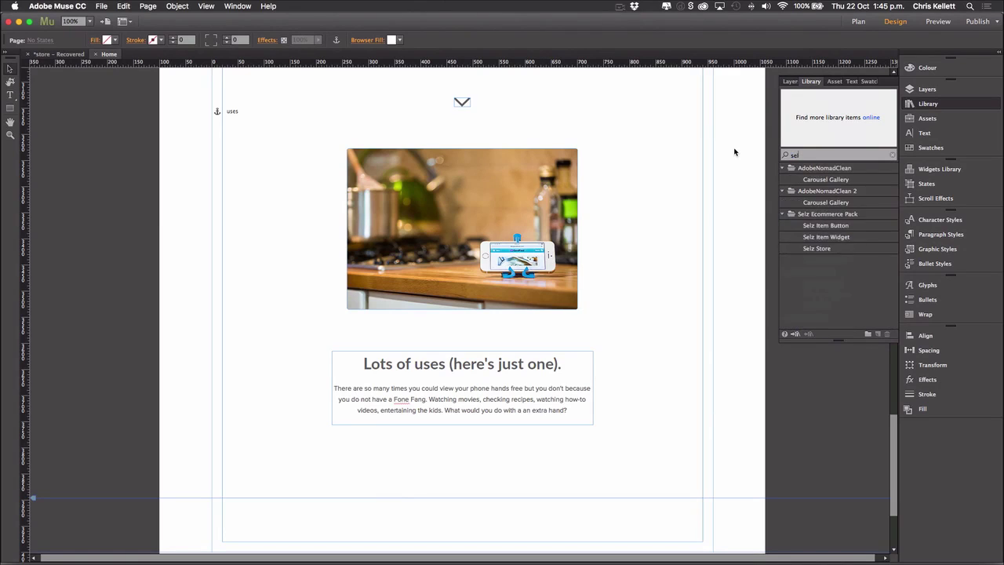
type("z")
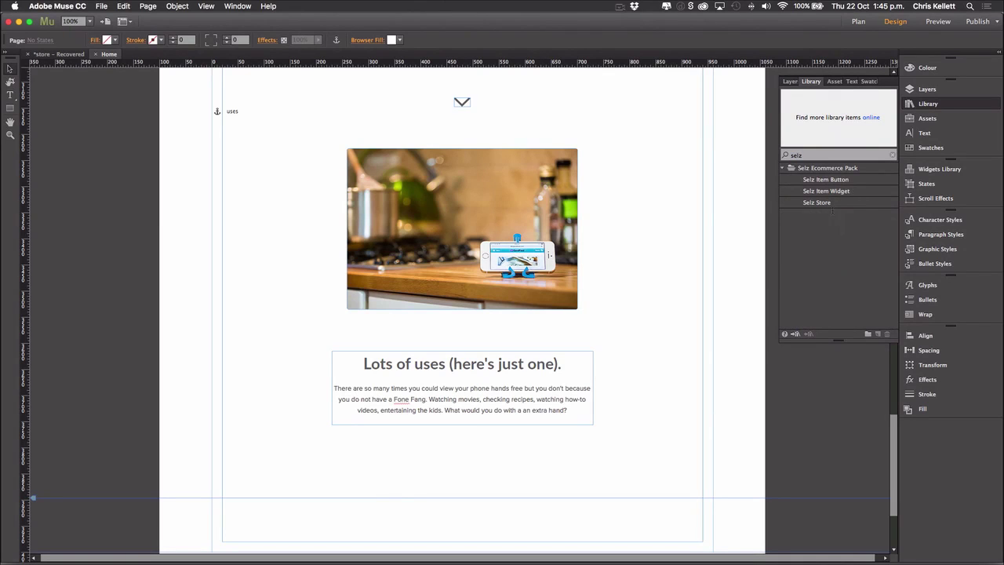
Step: Place a Selz Store grid centred just below the Lots of uses text
left_click(827, 203)
left_click_drag(827, 203, 651, 392)
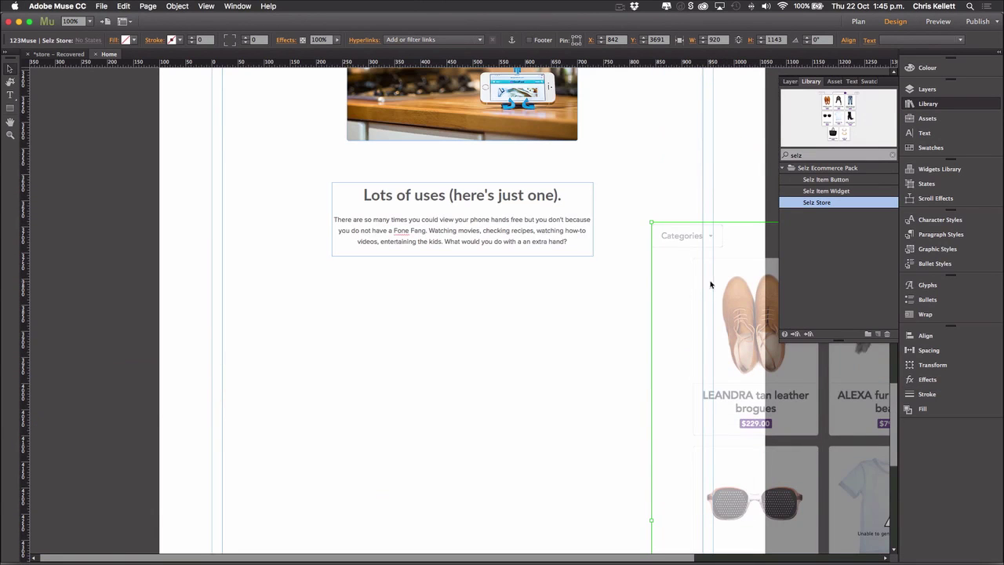
left_click_drag(334, 342, 280, 345)
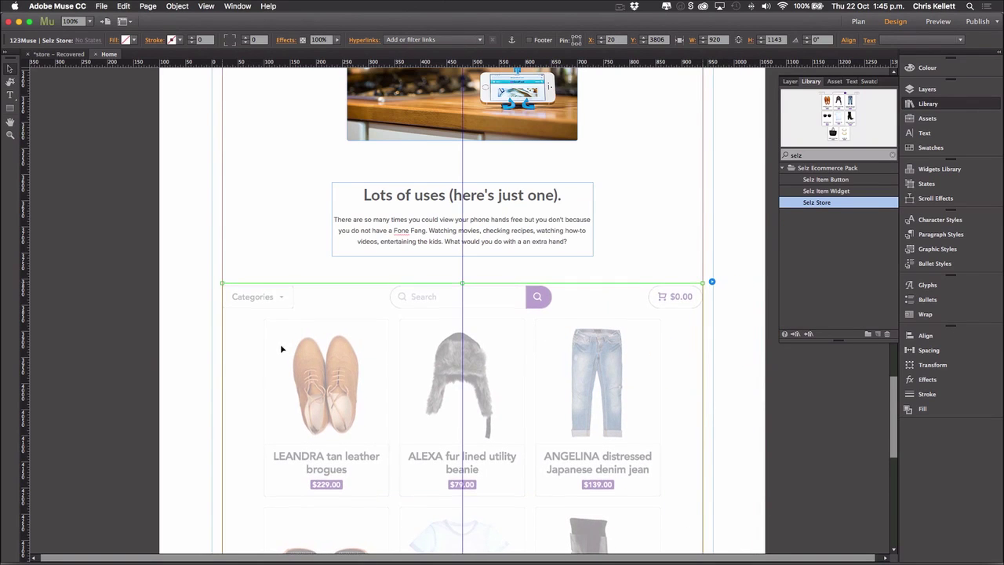
scroll(557, 238, "down", 3)
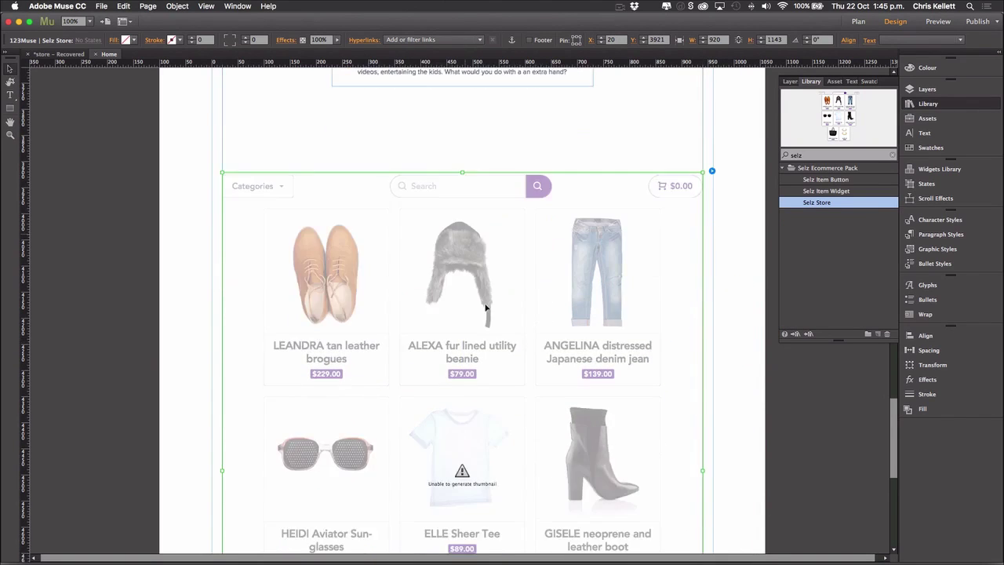
scroll(486, 287, "up", 2)
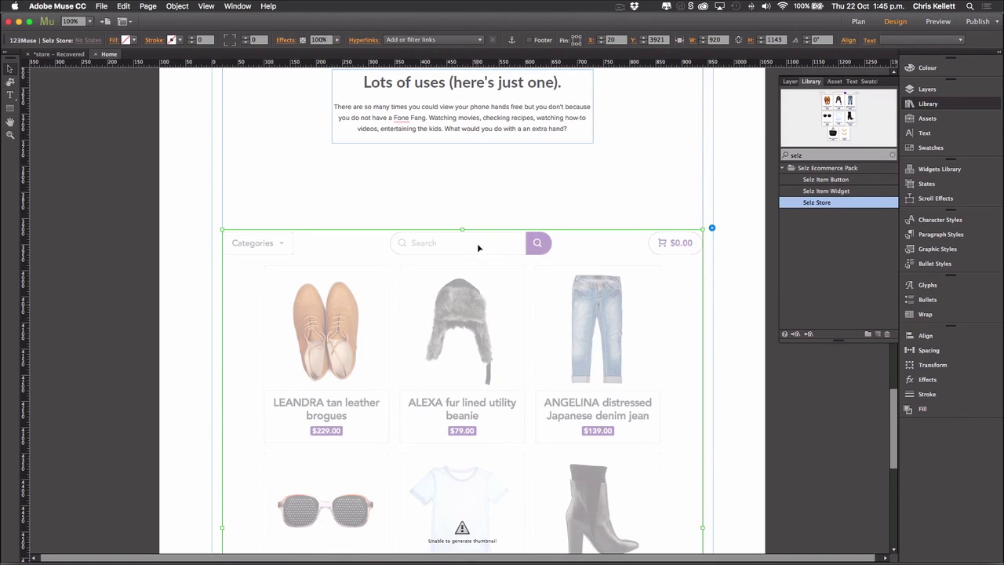
left_click_drag(477, 244, 477, 189)
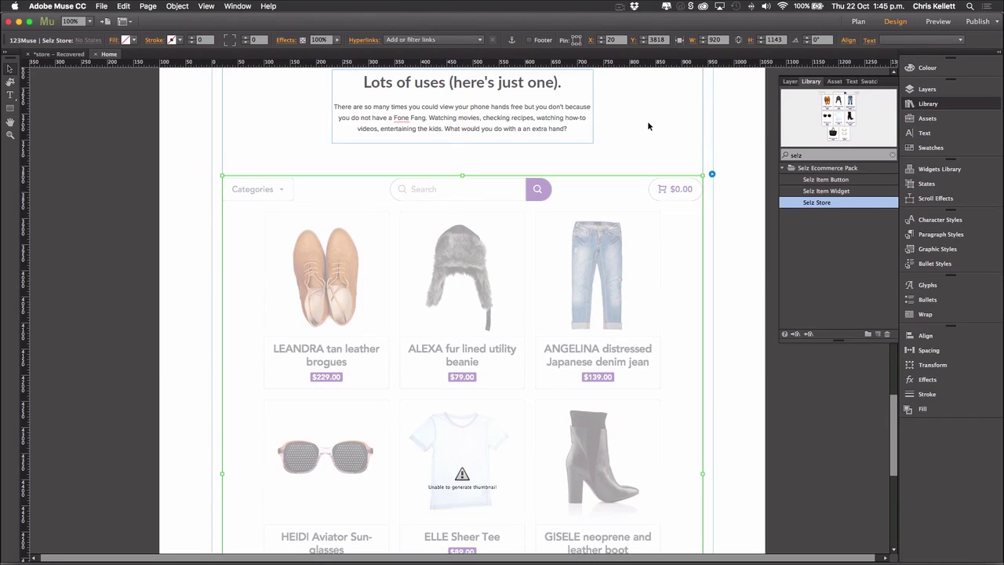
left_click(648, 125)
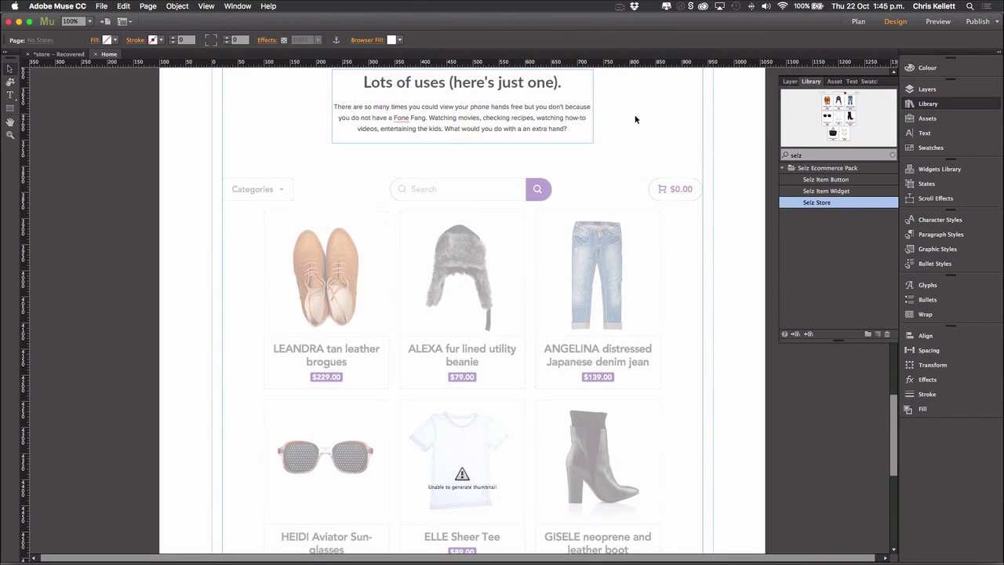
key("super+Tab")
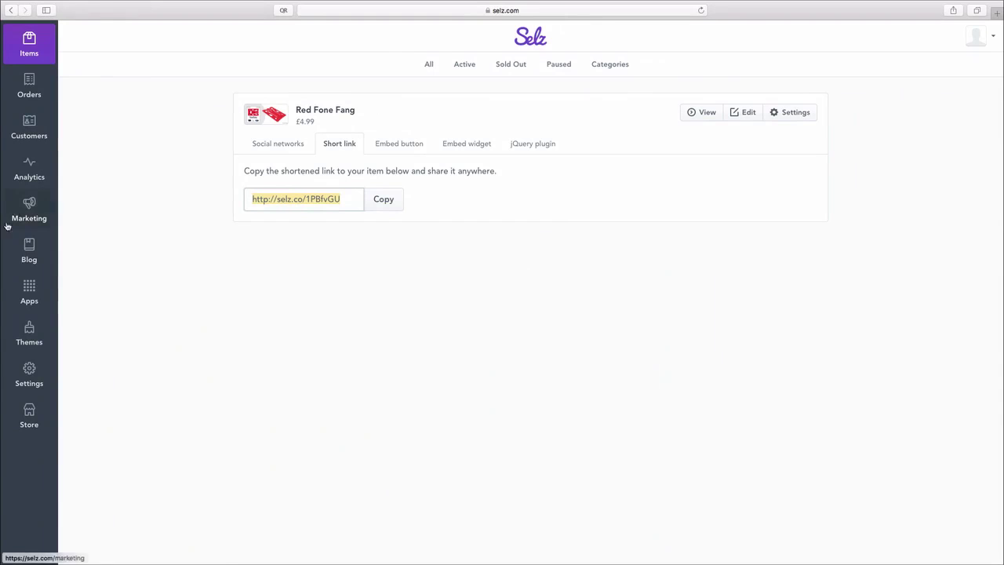
Step: Select the store URL name 123muse-demos in Selz's Store settings and return to Muse
left_click(23, 381)
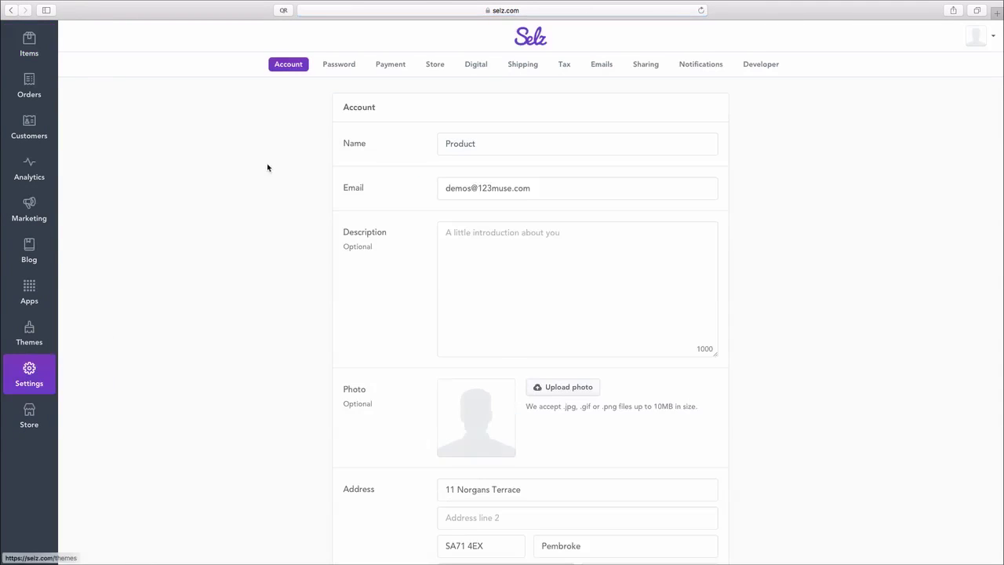
left_click(436, 64)
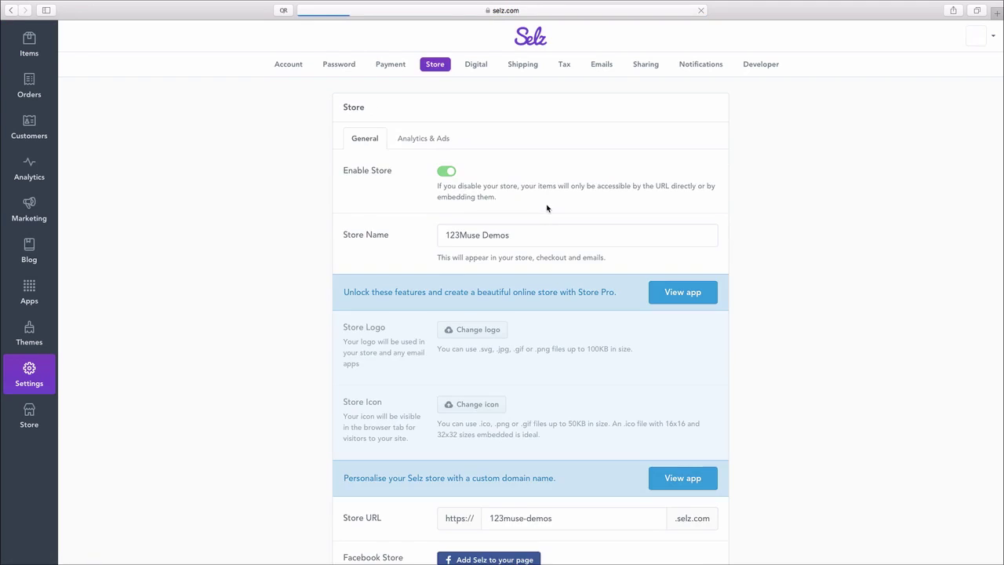
scroll(548, 207, "down", 1)
scroll(548, 208, "down", 4)
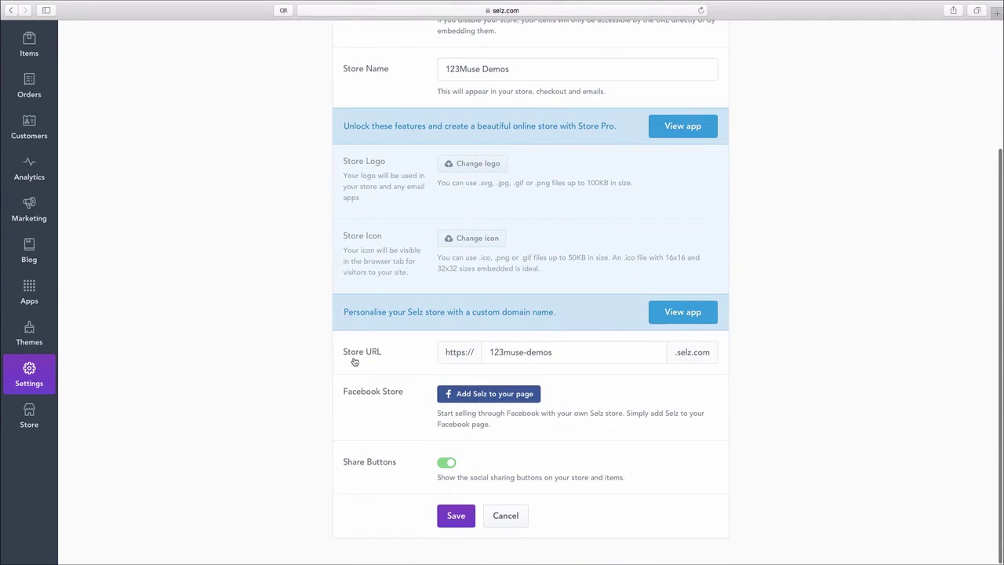
left_click_drag(557, 351, 452, 353)
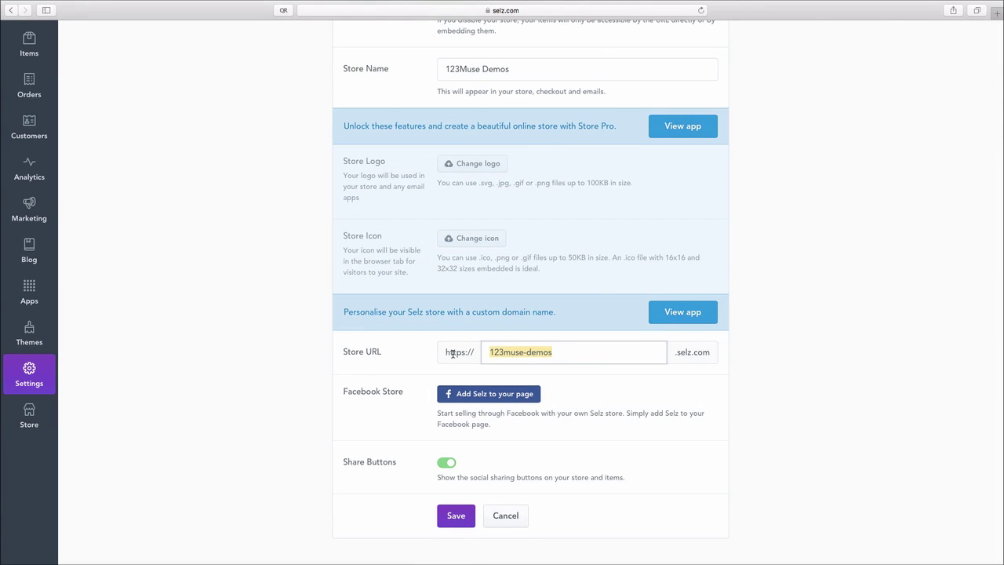
key("super+Tab")
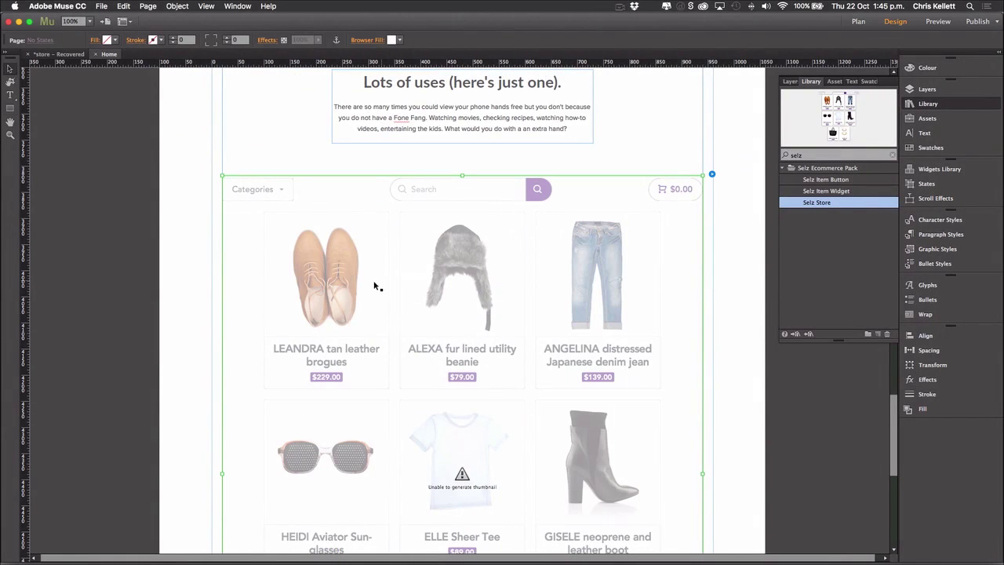
Step: In the Selz store widget options, set Store Name to 123muse-demos and Store Title to 'Fone Fang'
left_click(689, 176)
left_click(711, 174)
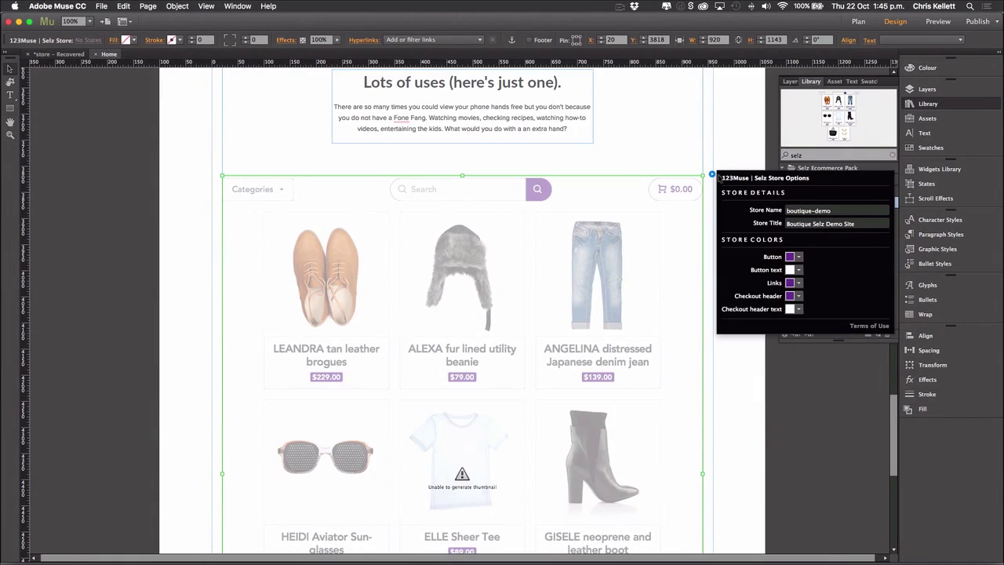
left_click(816, 210)
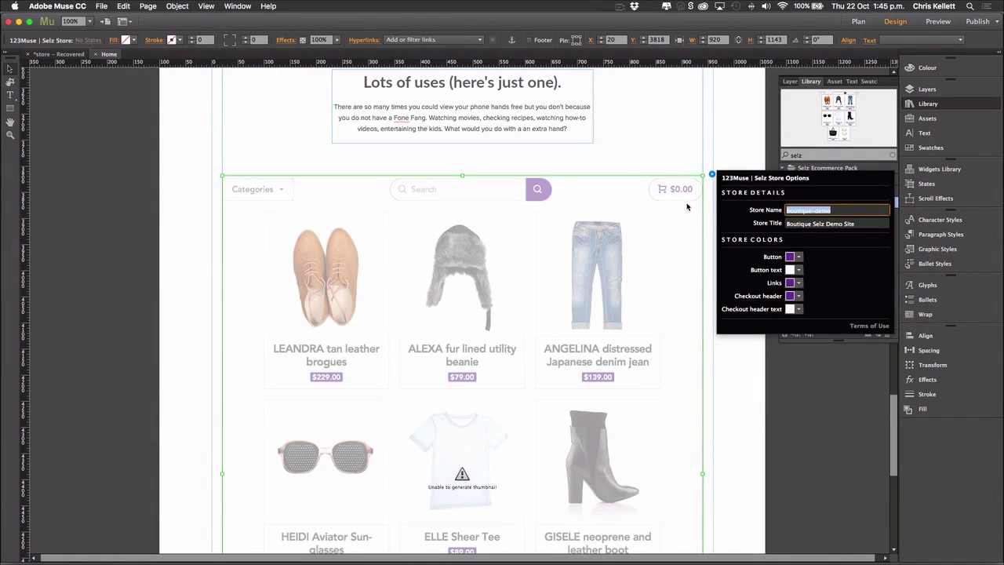
key("super+v")
left_click(839, 224)
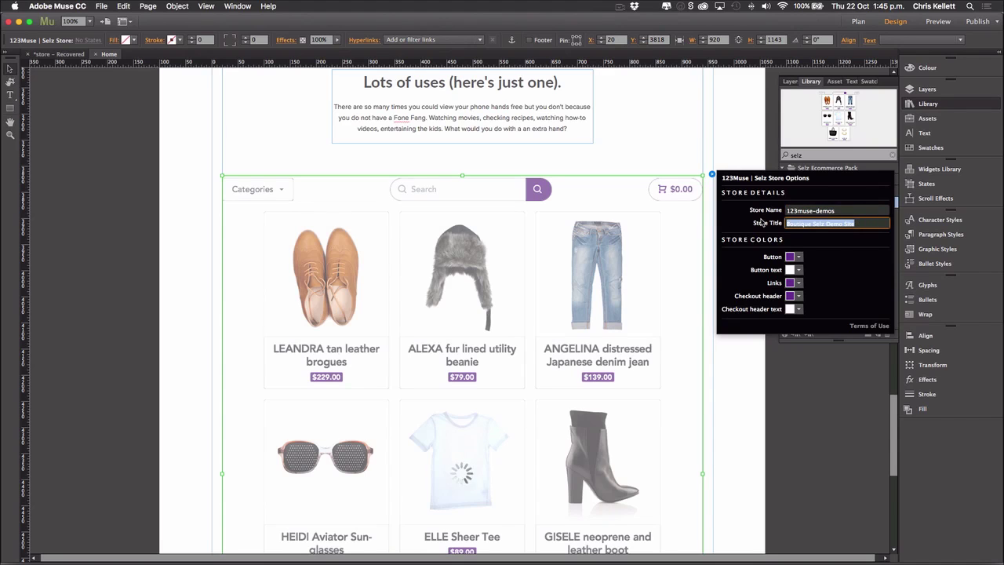
type("Fone Fang")
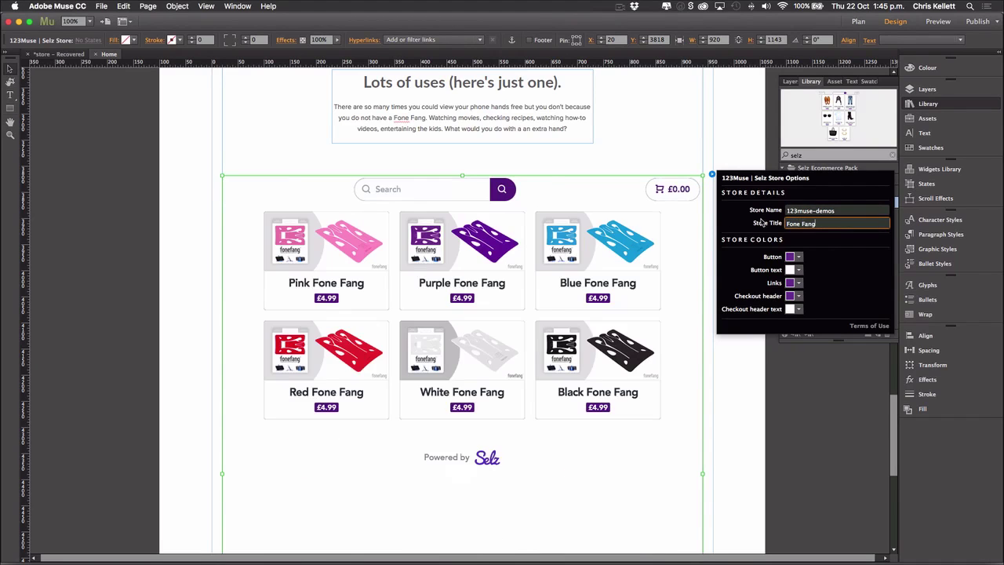
Step: Make the store's button, link and checkout header colours black
left_click(799, 257)
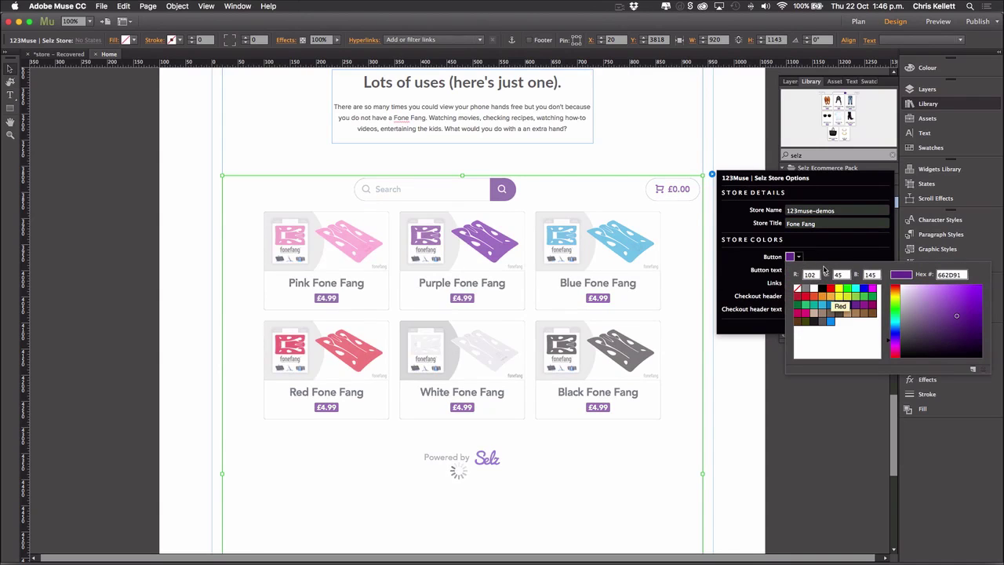
left_click(822, 288)
left_click(800, 283)
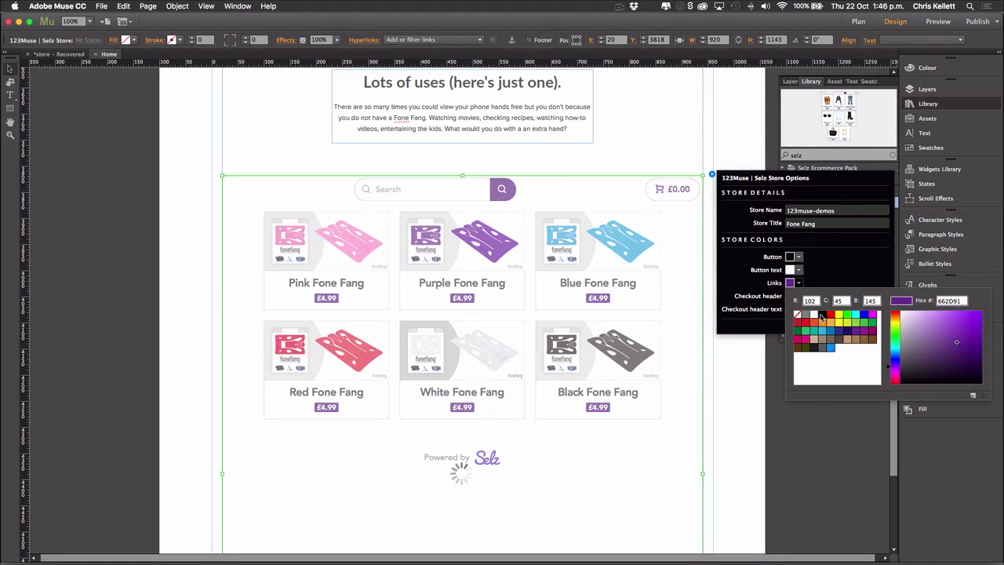
left_click(821, 314)
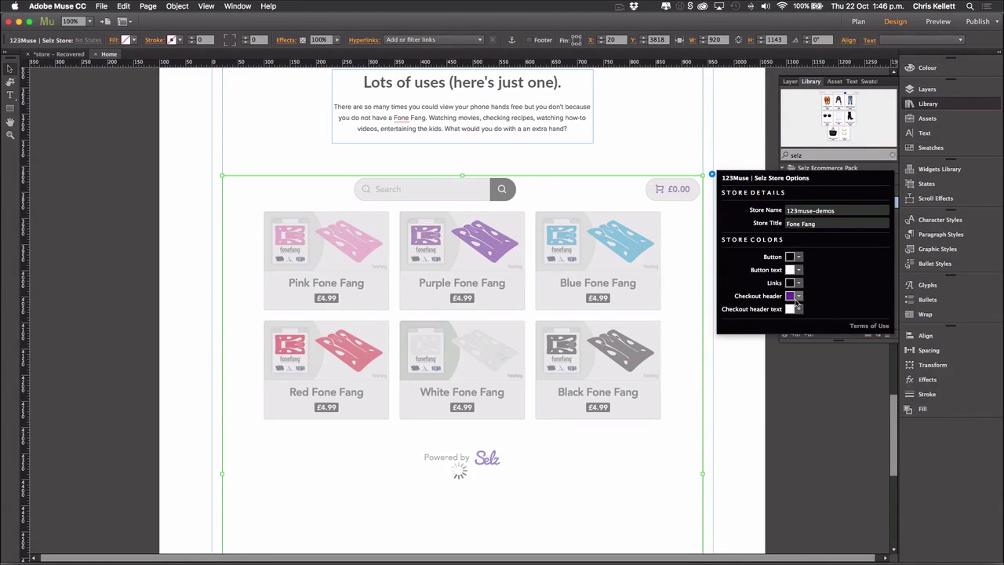
left_click(799, 296)
left_click(822, 327)
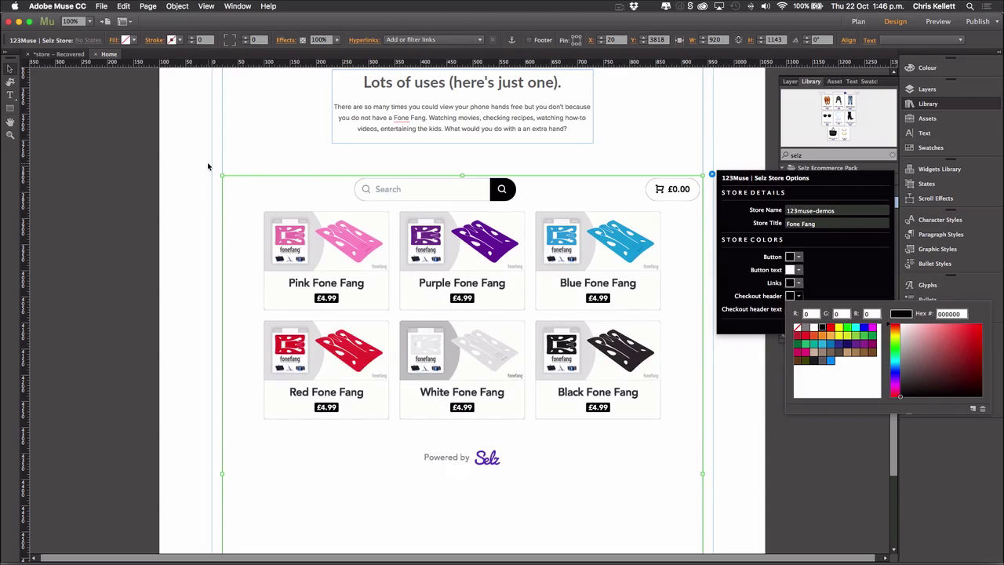
key("Escape")
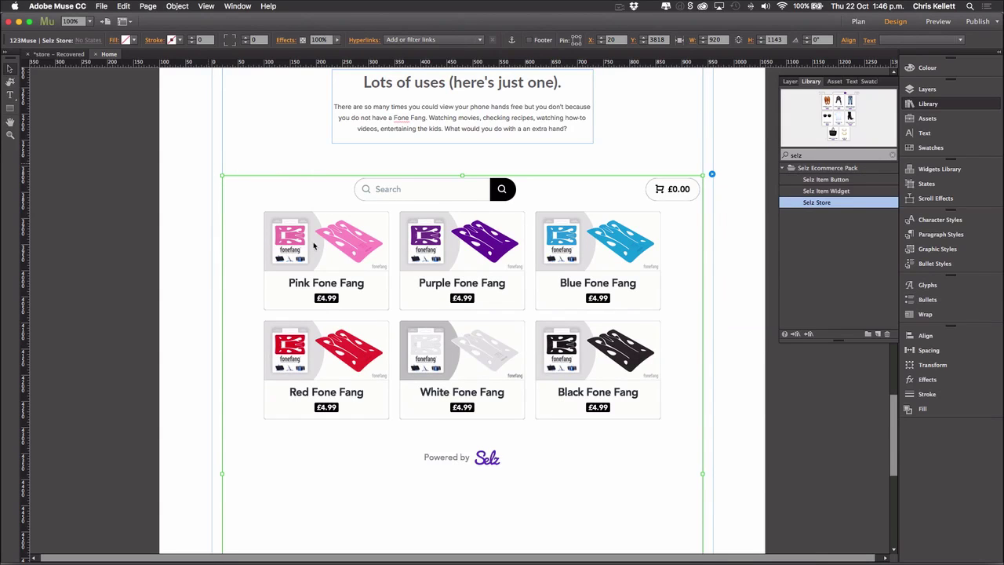
Step: Resize the Selz store widget to 575 px tall in Transform, then preview the fonefang page
scroll(381, 271, "down", 5)
scroll(381, 272, "up", 5)
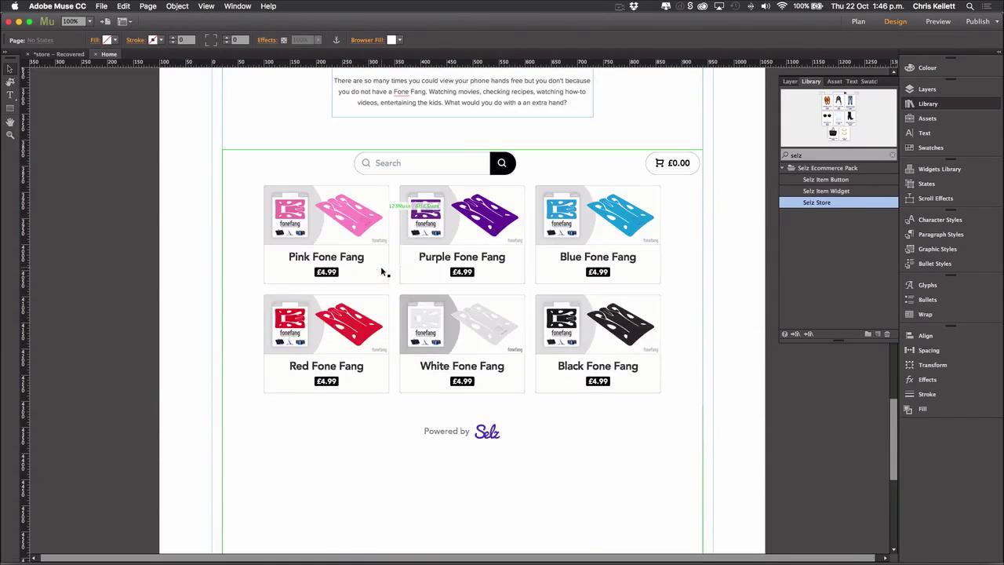
left_click(362, 268)
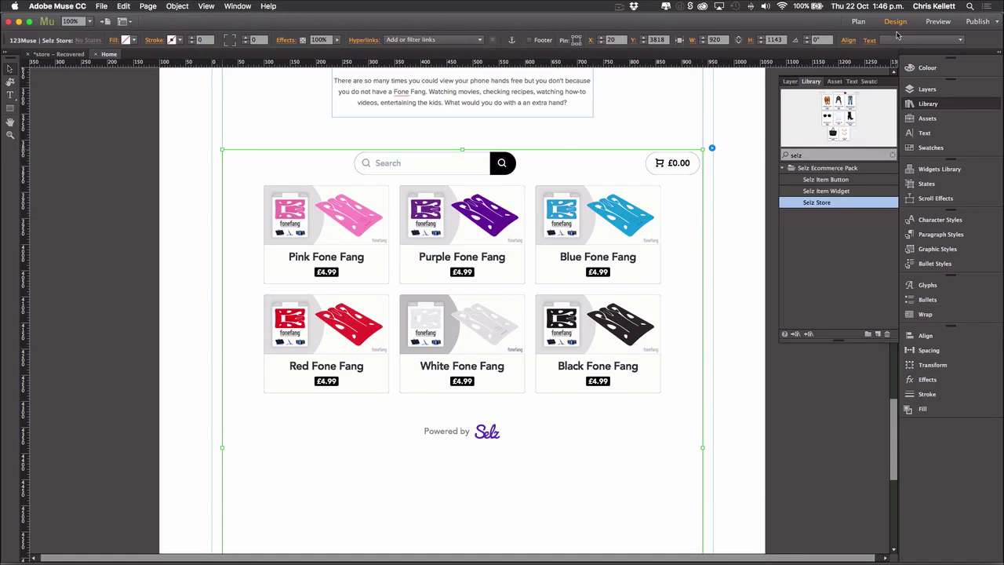
scroll(632, 191, "up", 2)
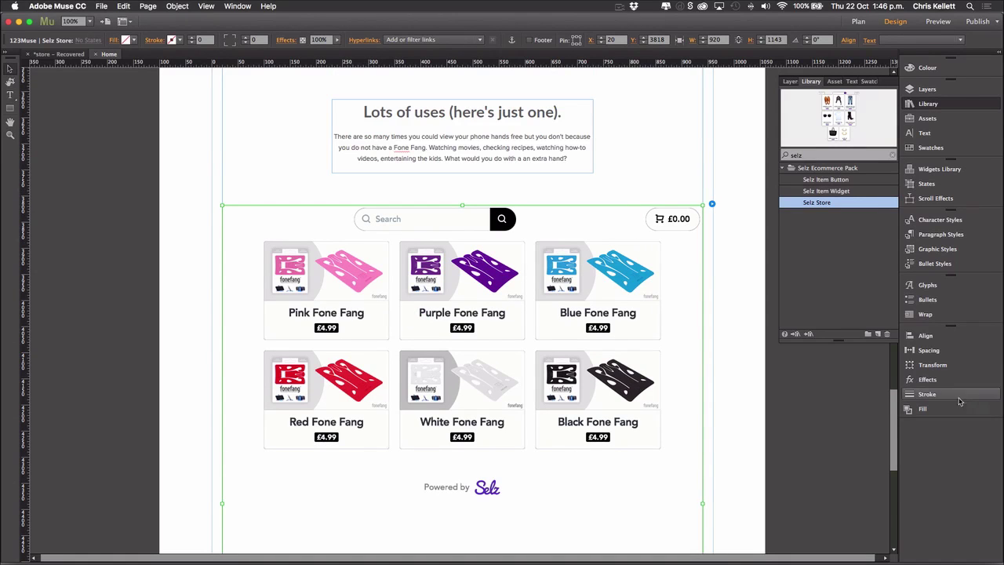
left_click(931, 365)
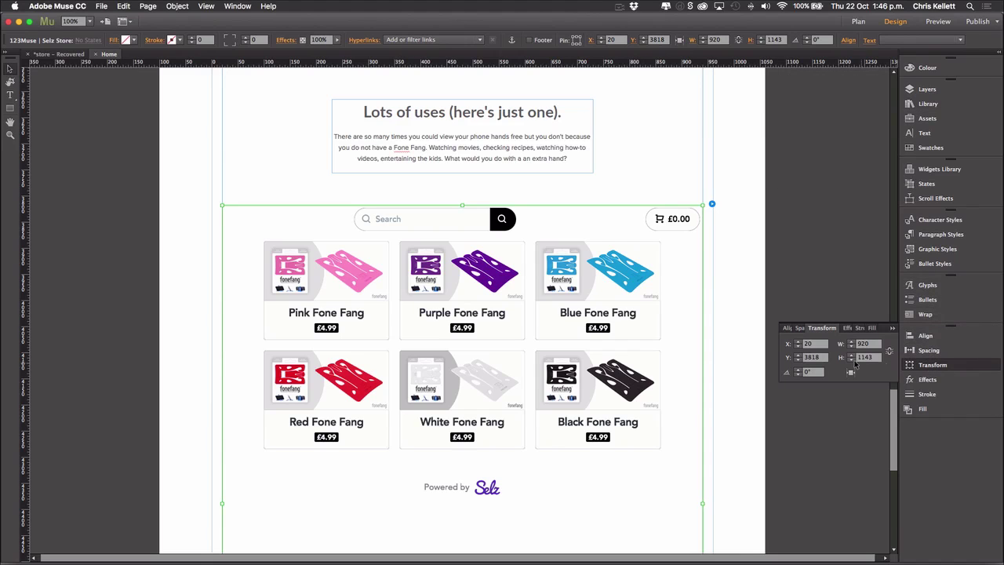
left_click(871, 358)
type("200")
key("Return")
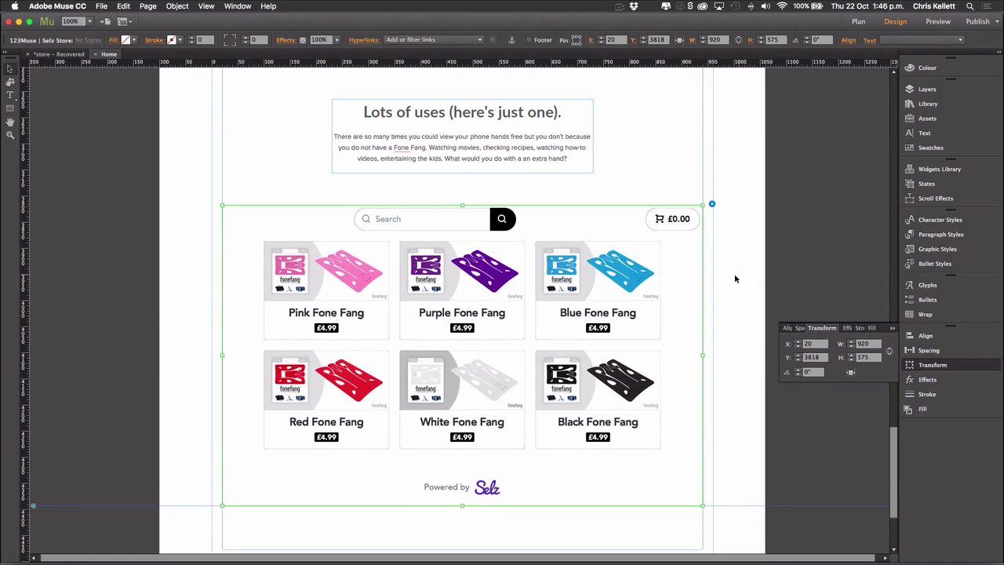
left_click(941, 22)
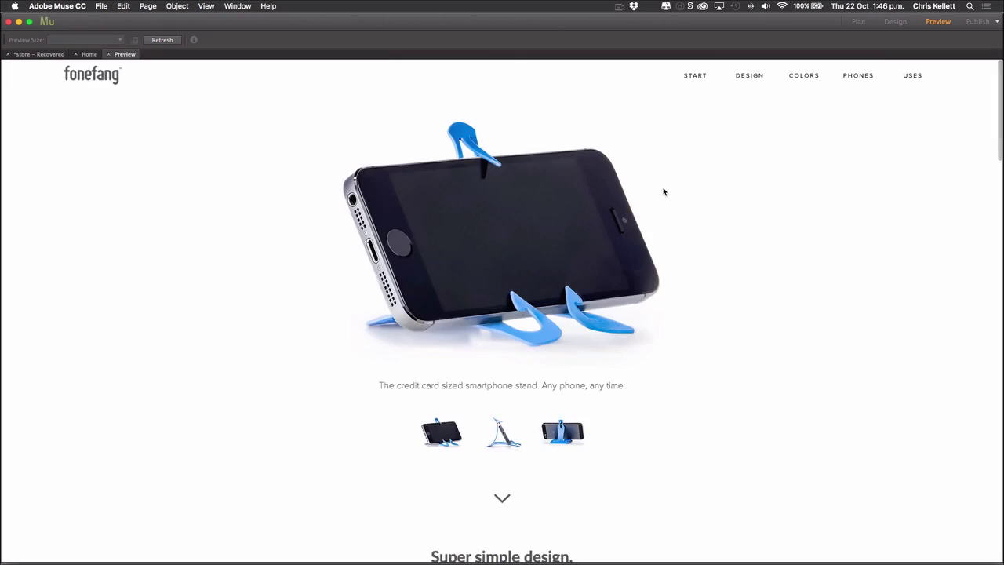
Step: Search the preview store for 'red', then clear the search to show all products
scroll(664, 192, "down", 20)
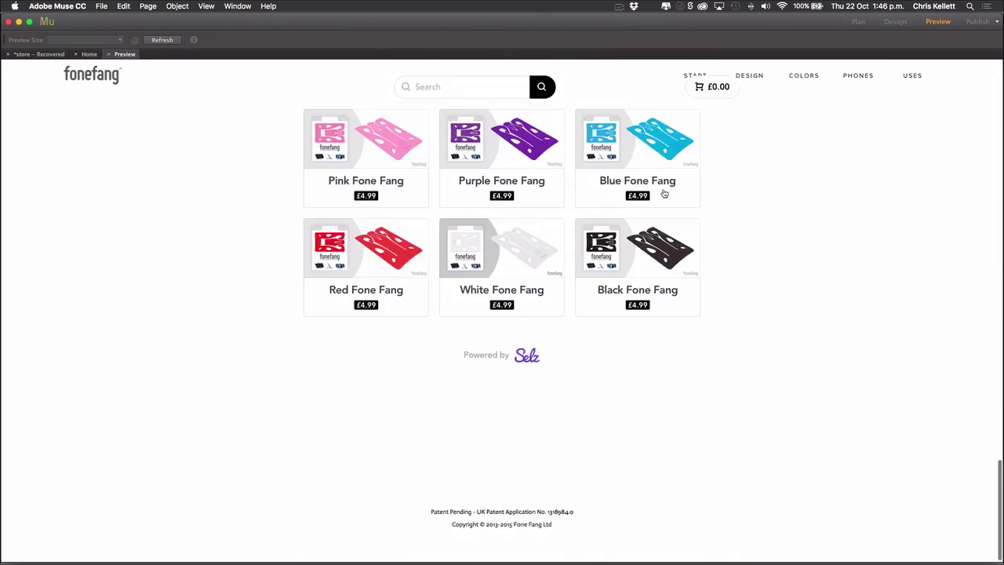
scroll(664, 192, "up", 3)
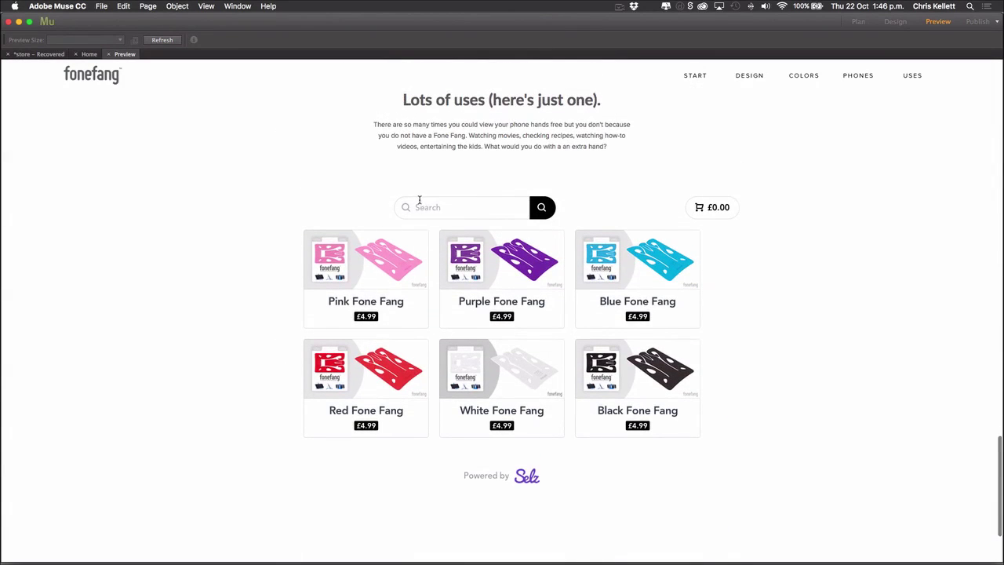
left_click(427, 207)
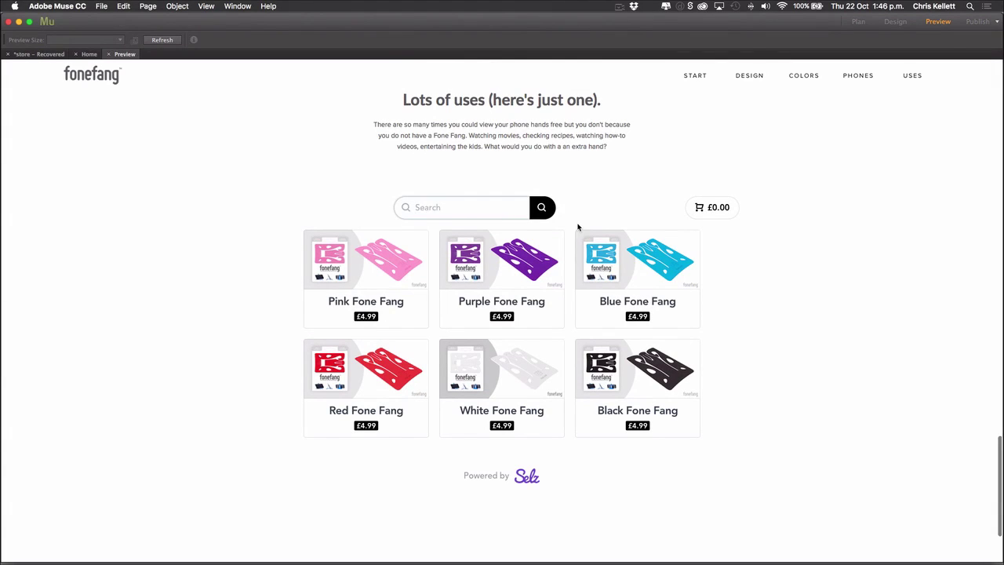
type("red")
key("Return")
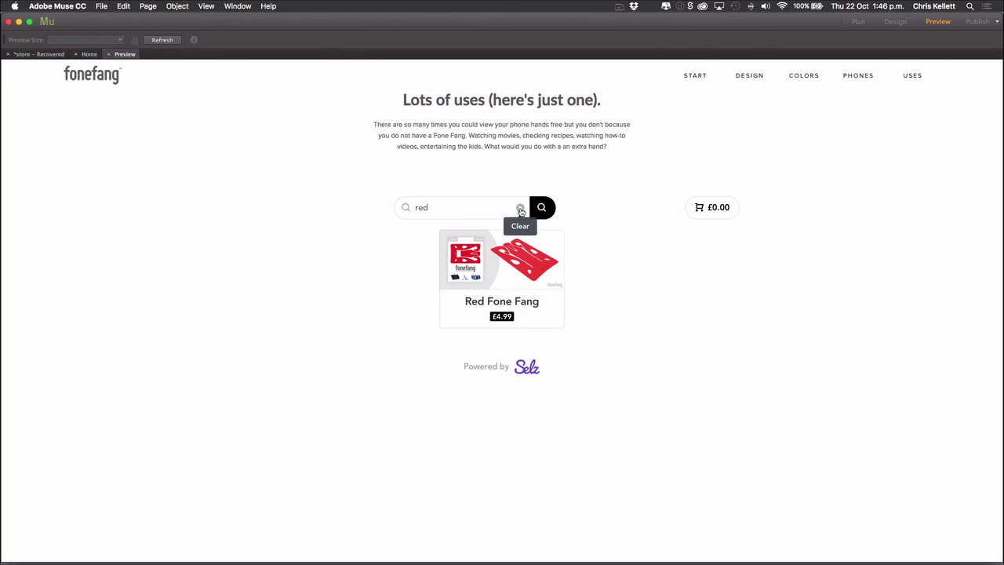
left_click(520, 209)
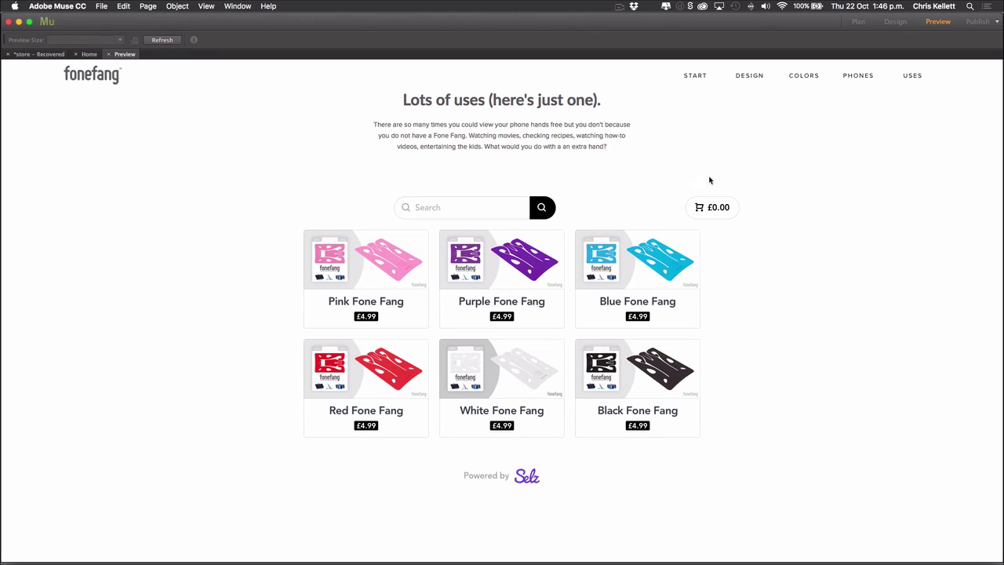
Step: Open Blue Fone Fang, add it to the cart and proceed to checkout
scroll(270, 168, "down", 3)
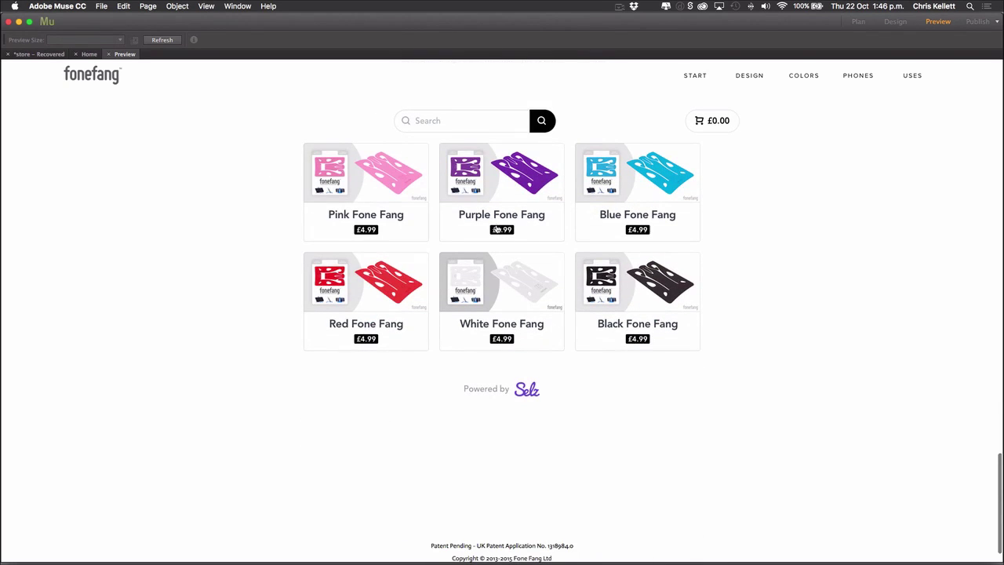
left_click(637, 188)
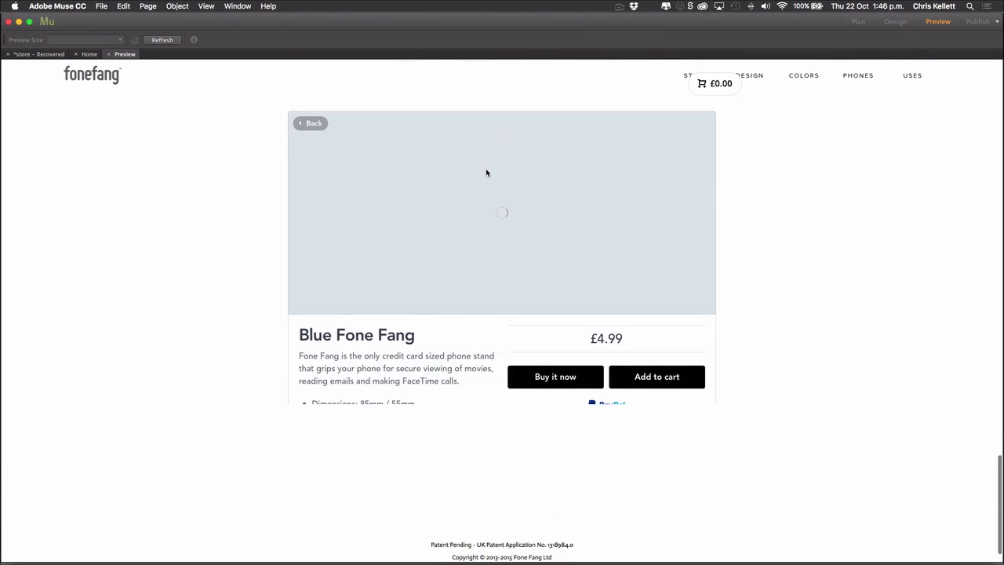
left_click(661, 376)
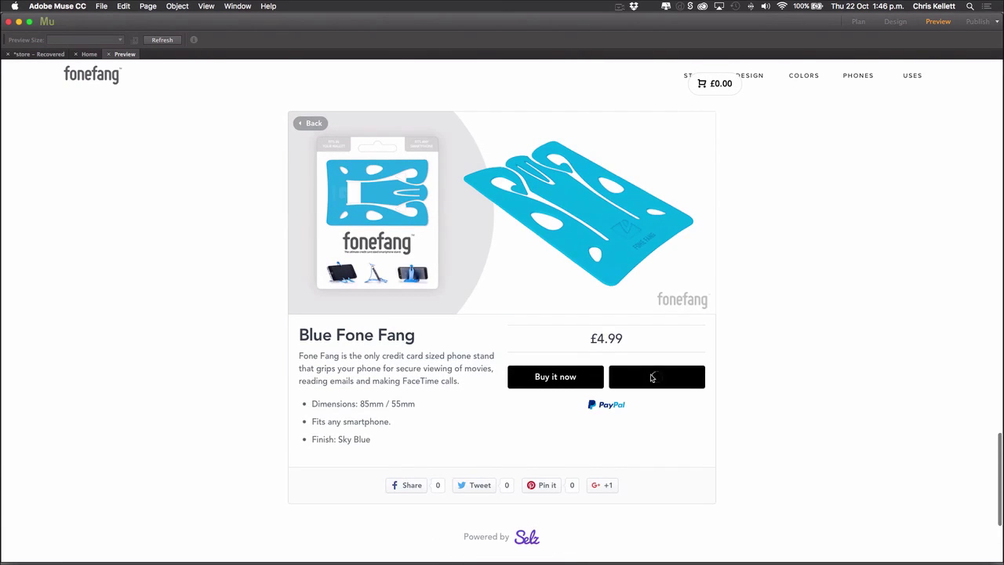
left_click(657, 184)
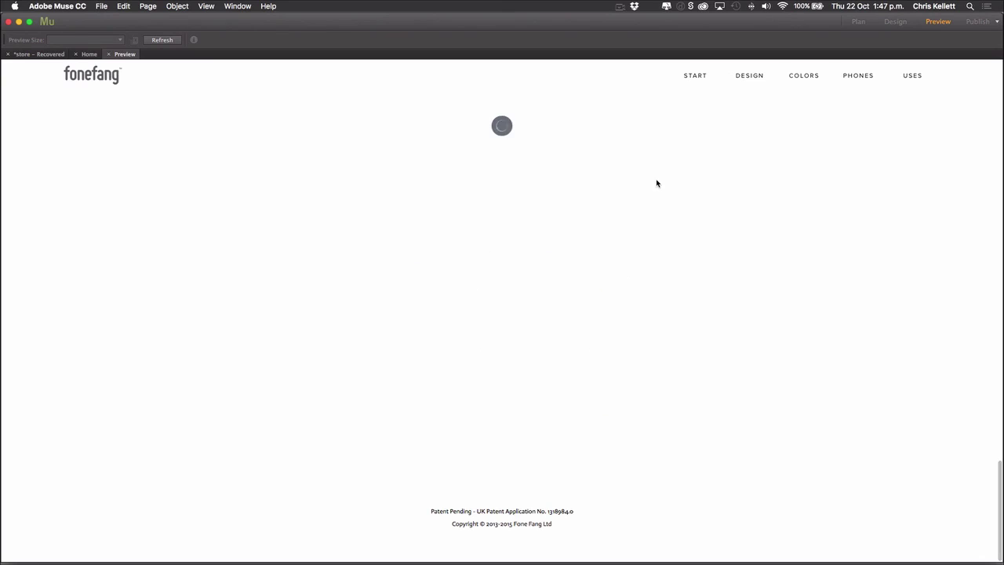